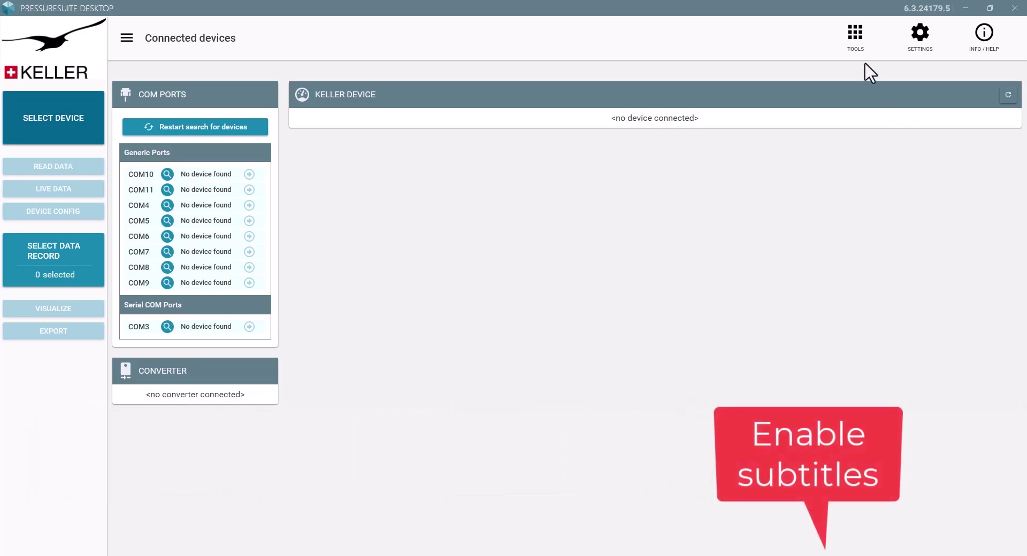
Choose Demo mode from the TOOLS menu to try PressureSuite with a fictional device.
left_click(855, 47)
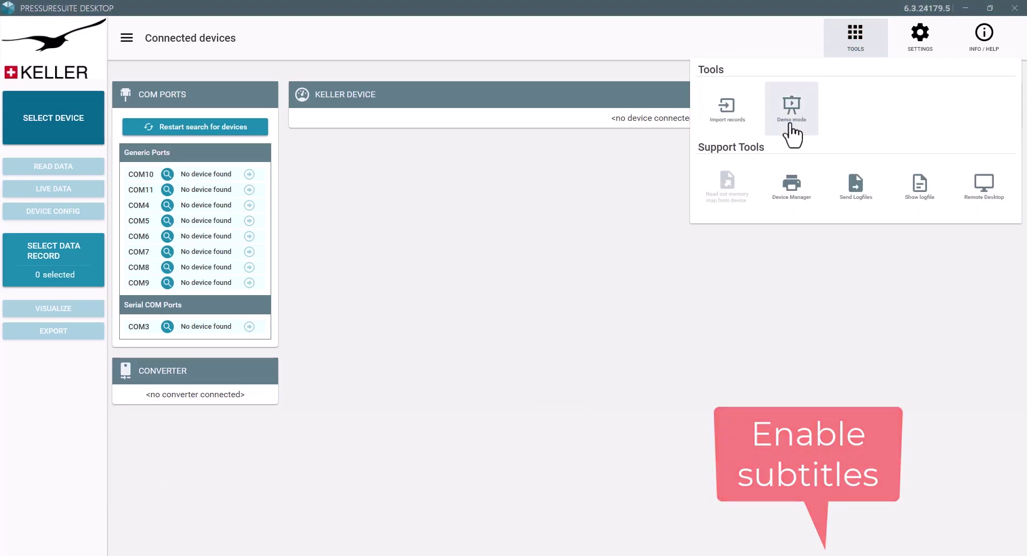
left_click(788, 123)
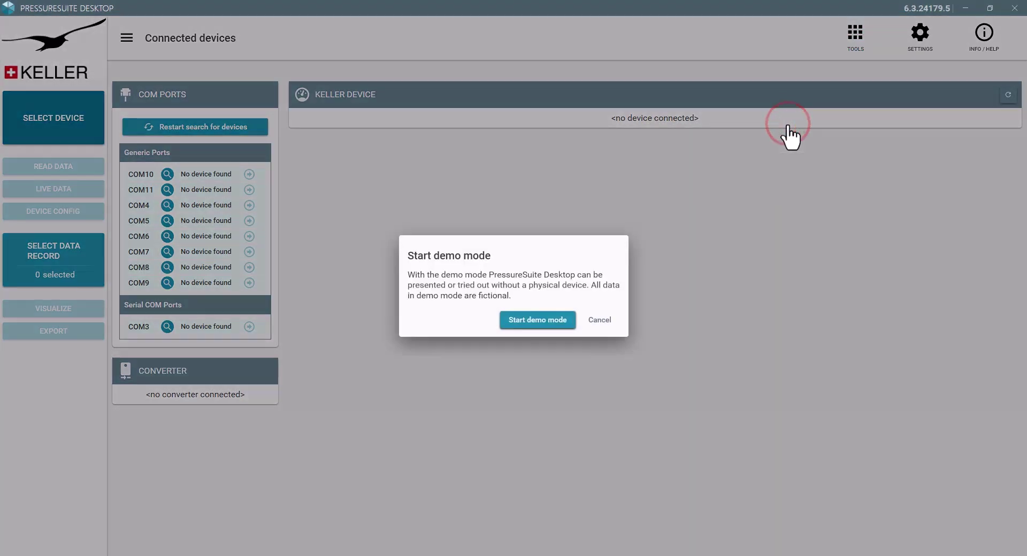
Confirm demo mode, switch the demo device to LEO 5, and go to Live Data.
left_click(545, 323)
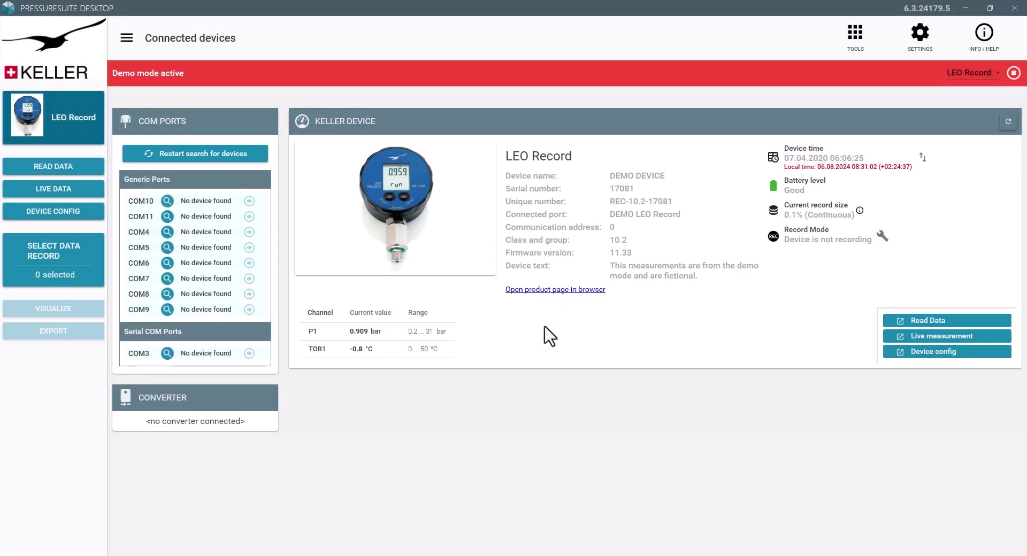
left_click(971, 73)
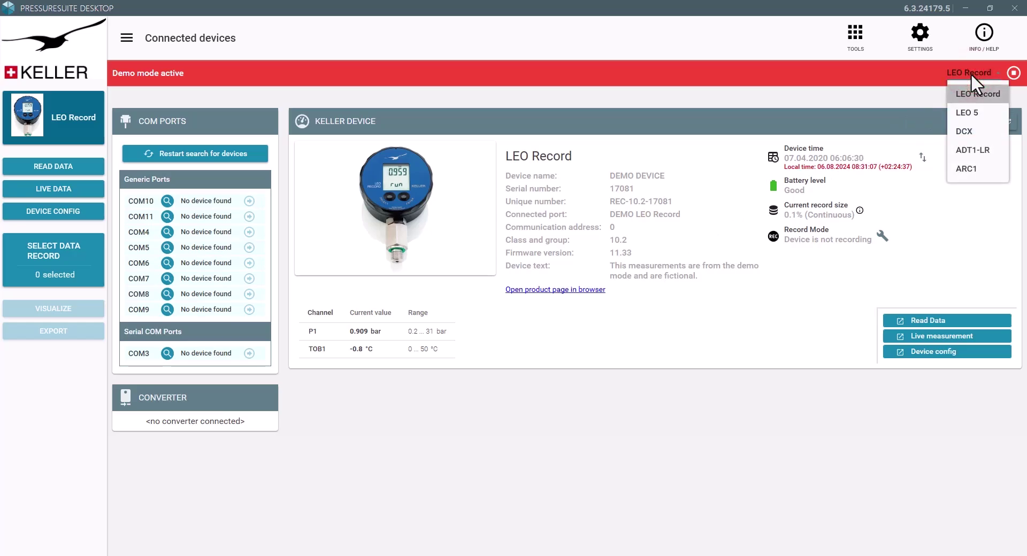
left_click(981, 111)
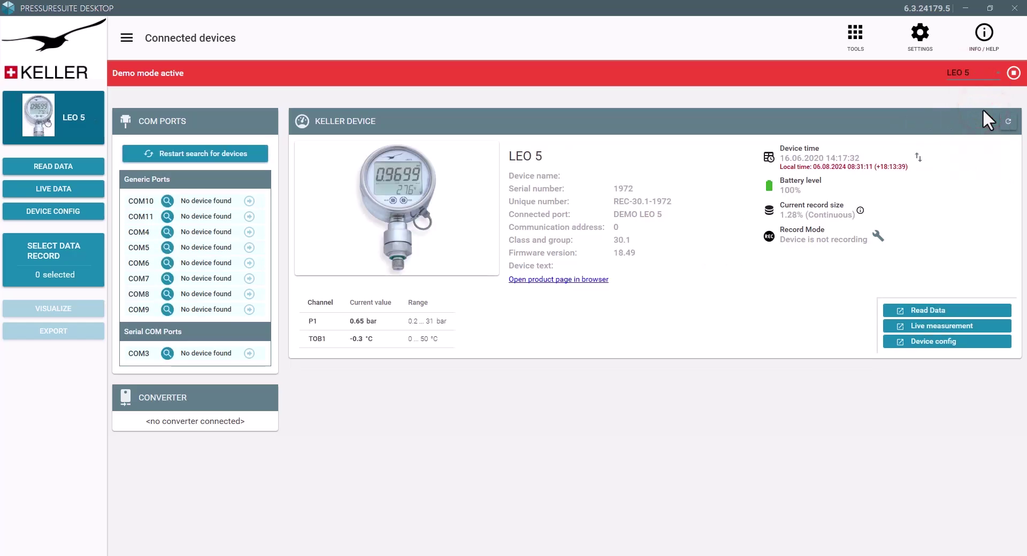
left_click(92, 168)
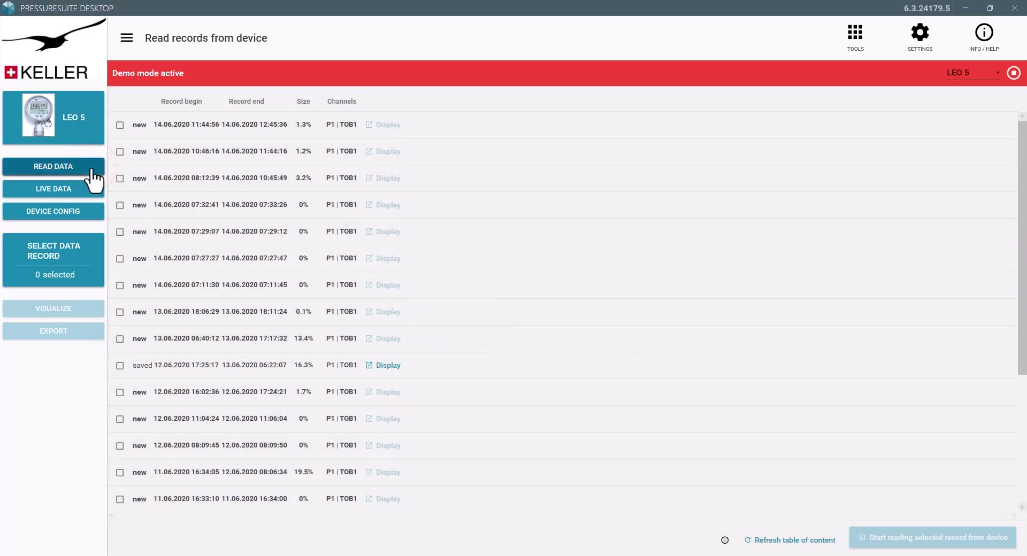
left_click(90, 188)
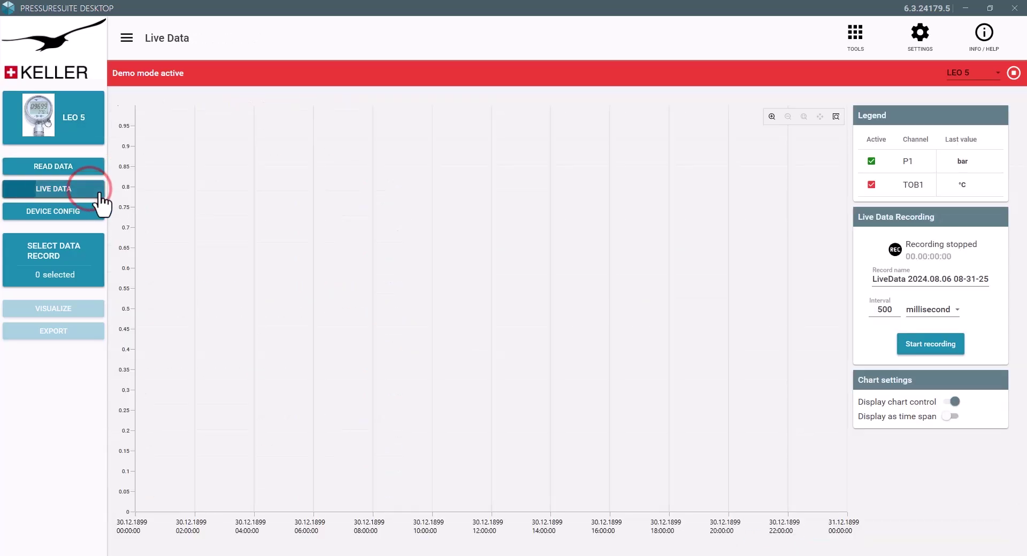
Record live data named 'Demo recording' at a 100 ms interval, then stop and save it.
left_click(900, 278)
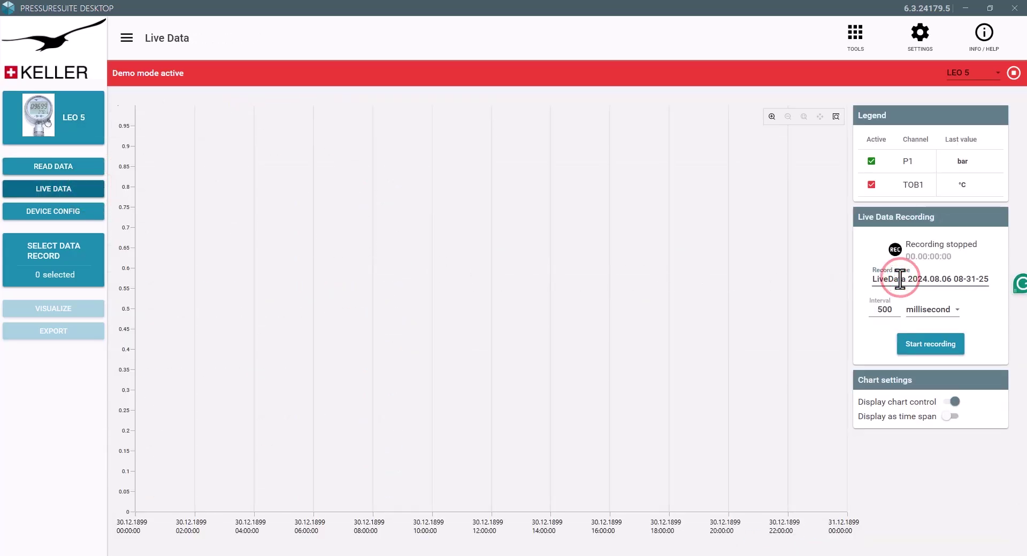
key("ctrl+a")
key("BackSpace")
type("De")
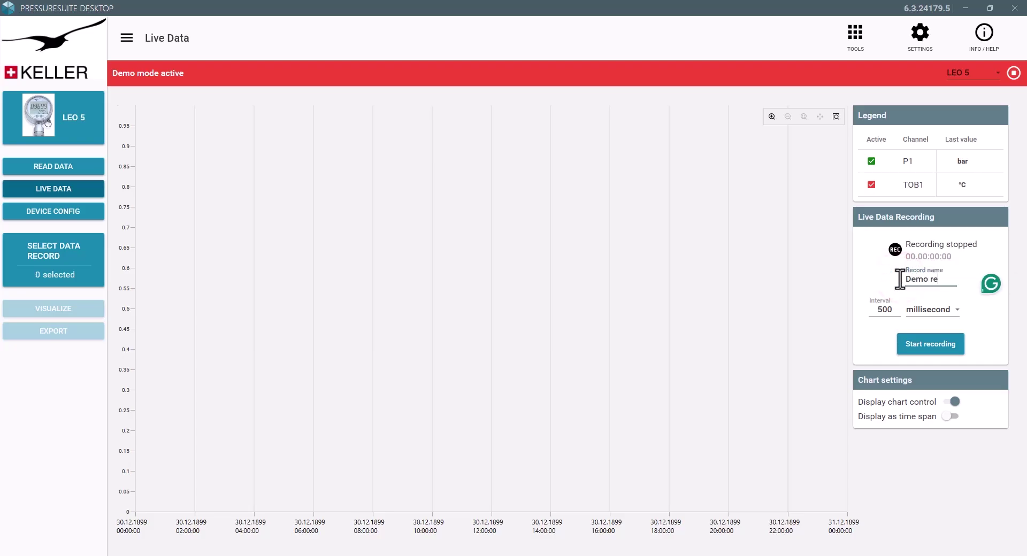
type("mo recording")
left_click(887, 309)
type("100")
left_click(918, 348)
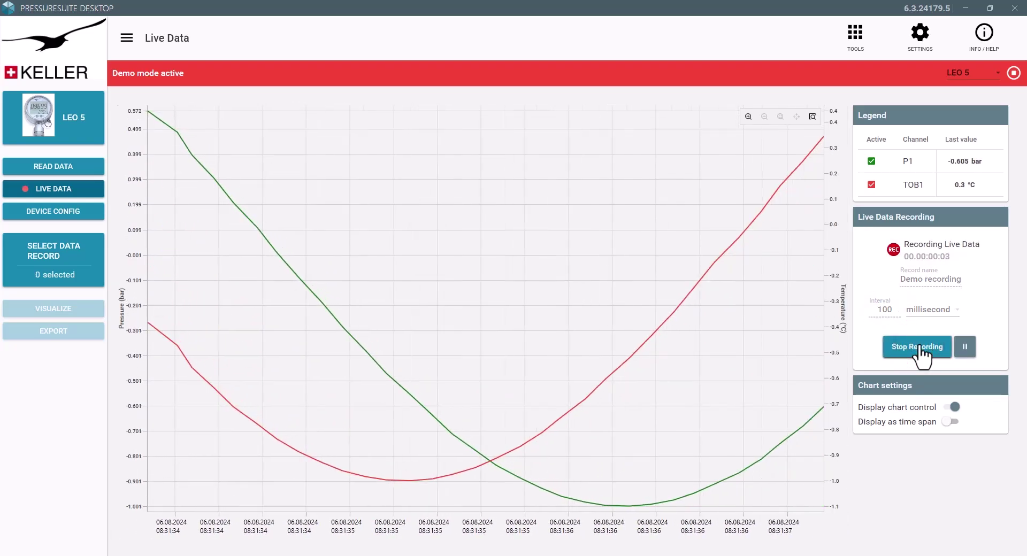
left_click(919, 348)
left_click(511, 313)
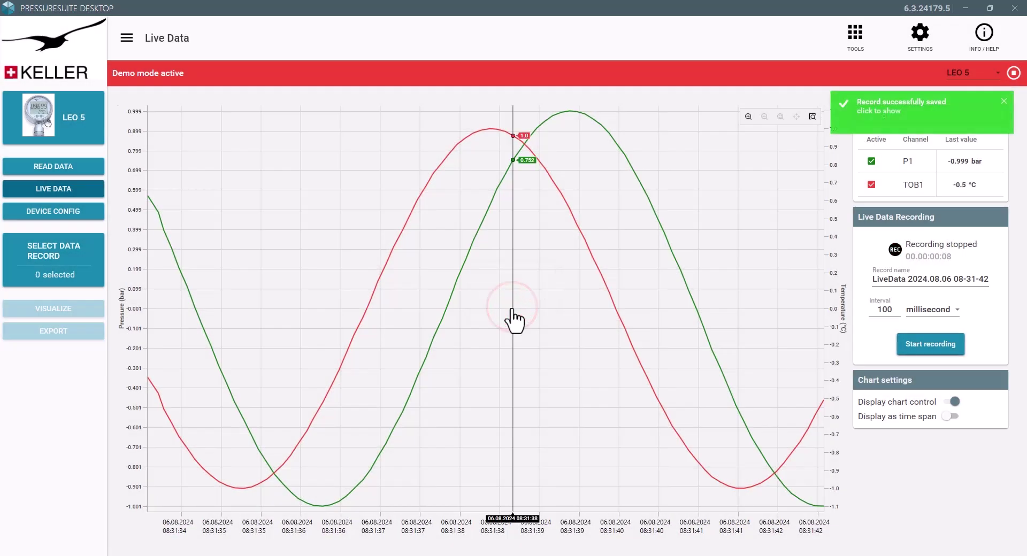
Review the LEO 5 device configuration overview, then end demo mode.
left_click(82, 213)
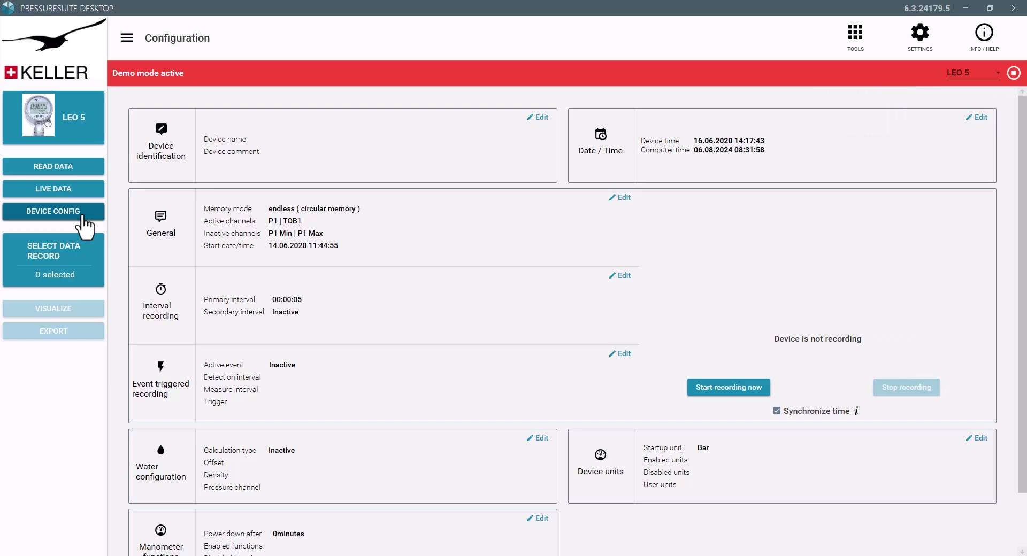
left_click(1013, 73)
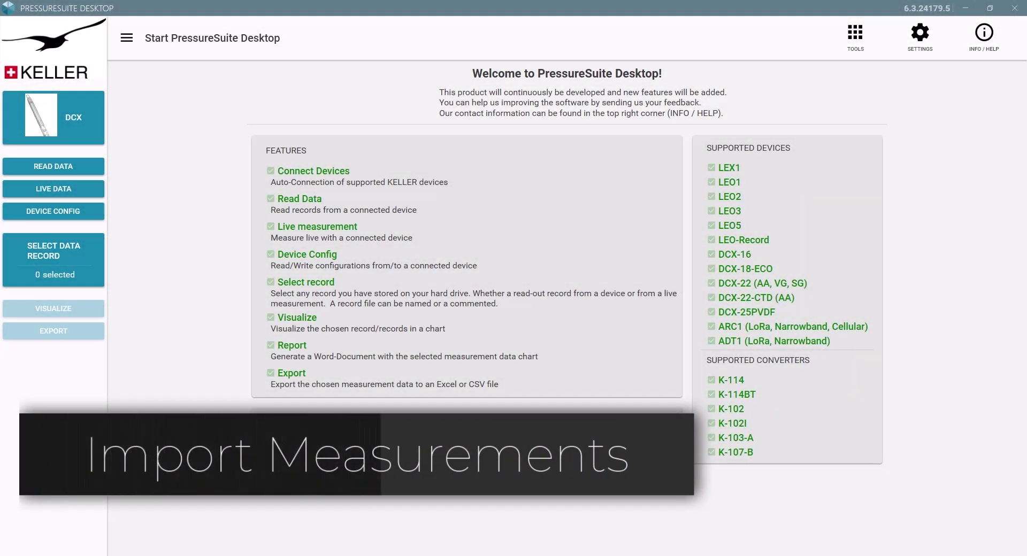
Import Logger5File.DX5 and PressureSuiteFile.json via TOOLS > Import records and close the summary.
left_click(859, 56)
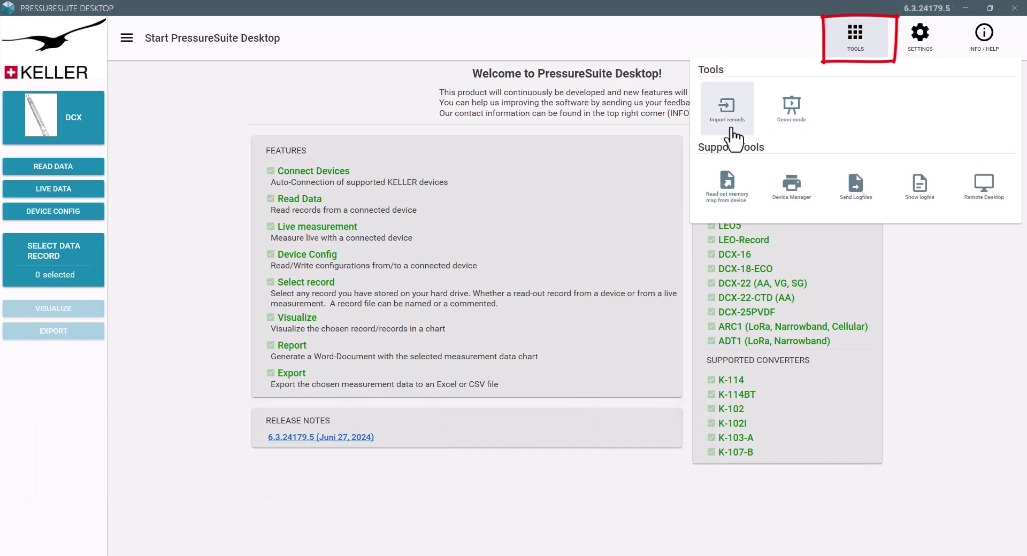
left_click(730, 128)
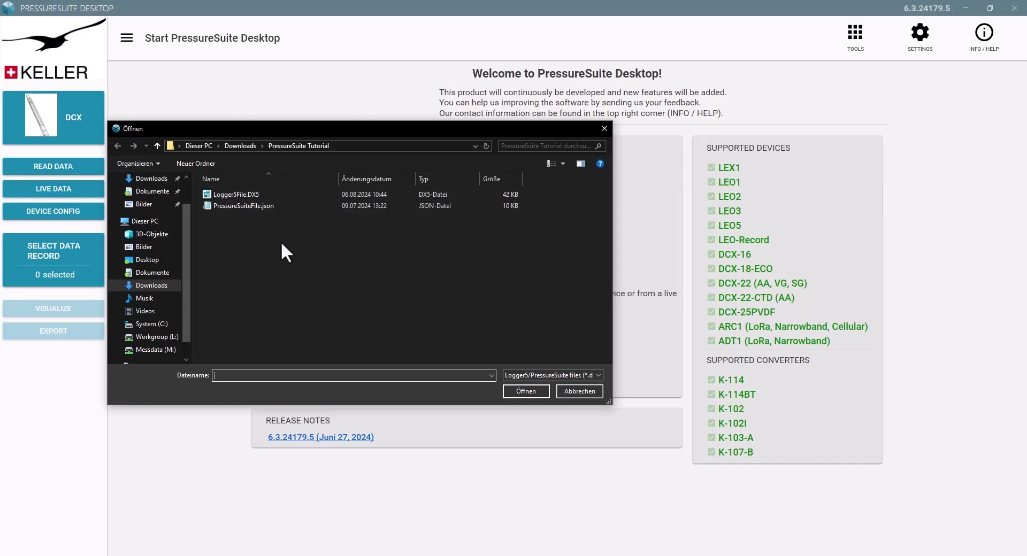
left_click_drag(239, 255, 286, 173)
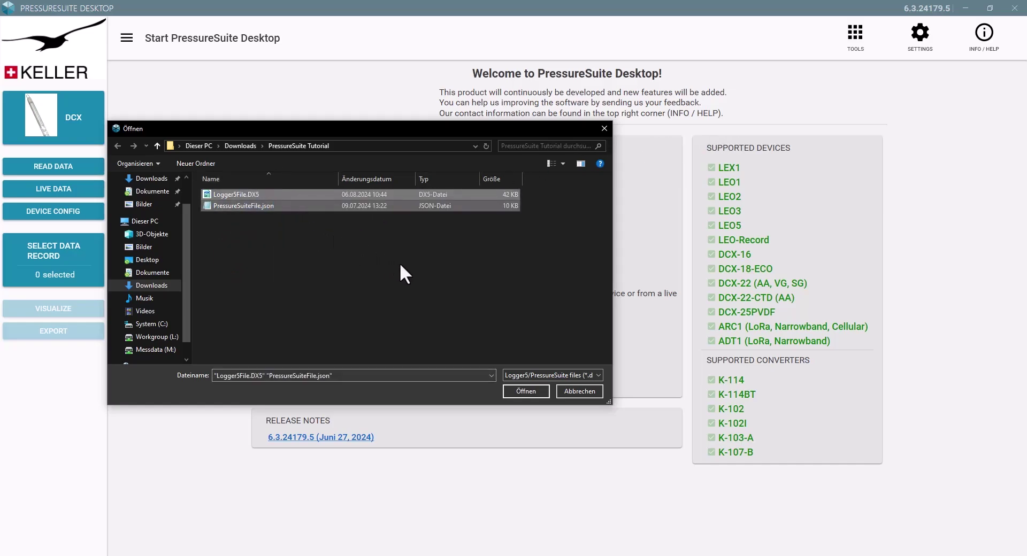
left_click(522, 393)
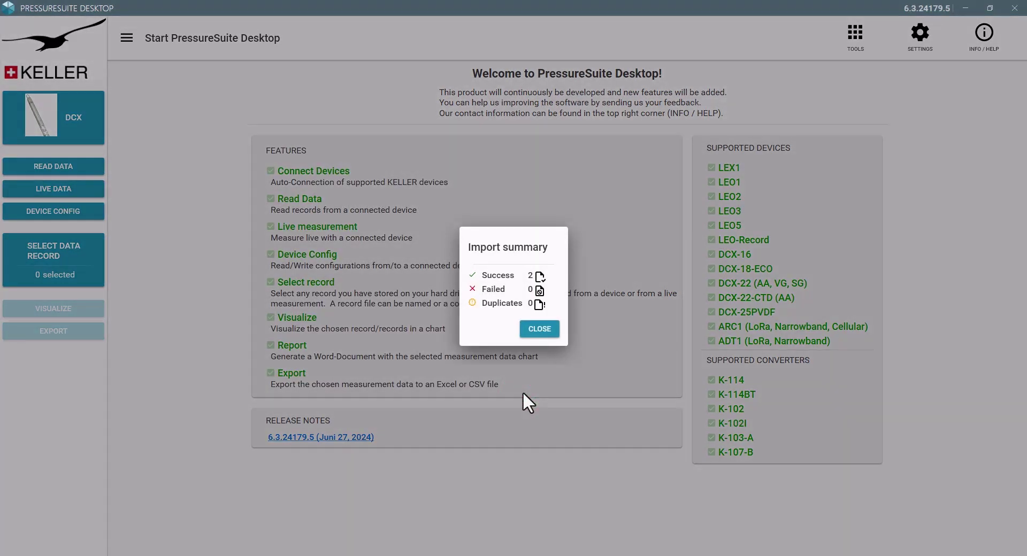
left_click(538, 276)
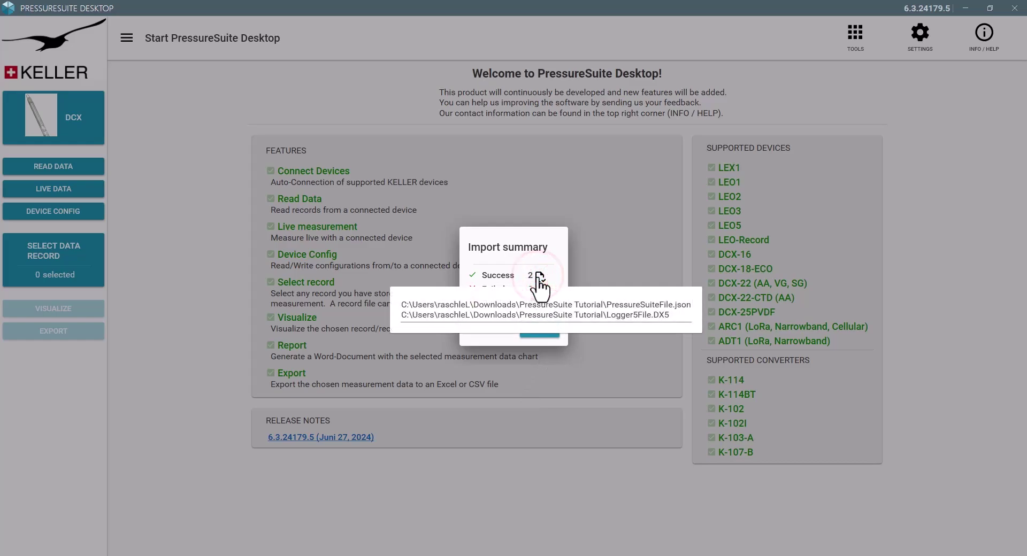
left_click(539, 277)
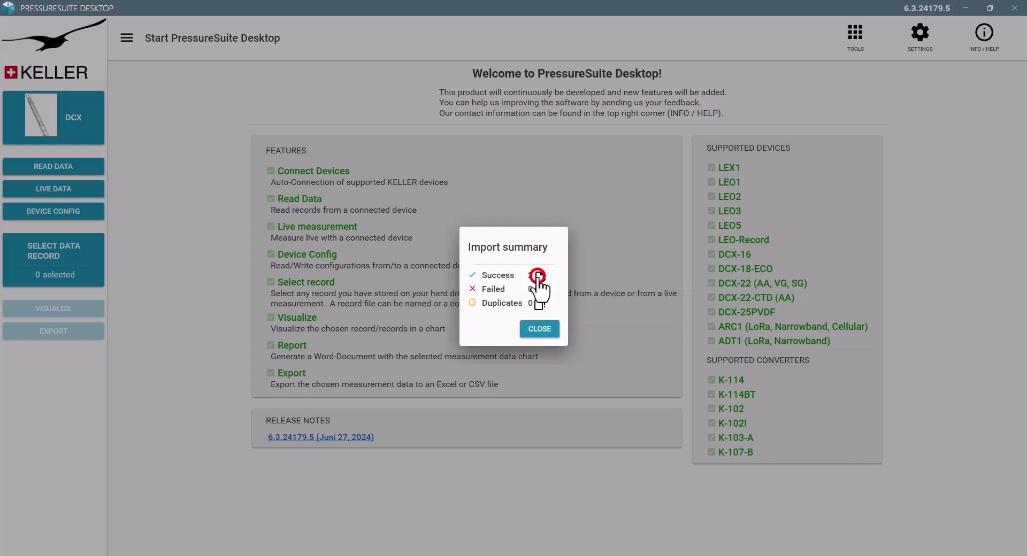
left_click(551, 331)
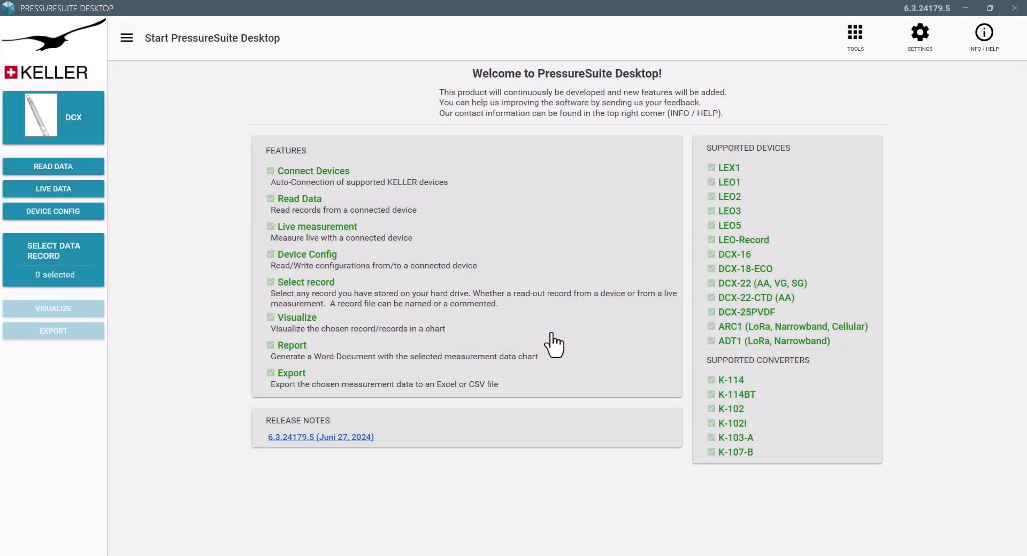
Chart the saved record 995788_3_2022_11_04_11_37_48 from the data record list.
left_click(86, 259)
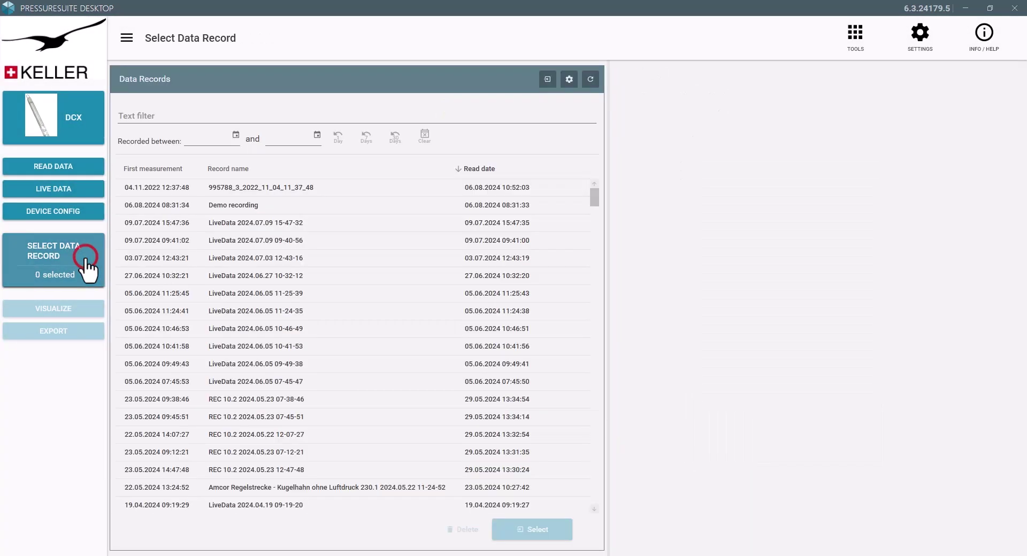
left_click(330, 188)
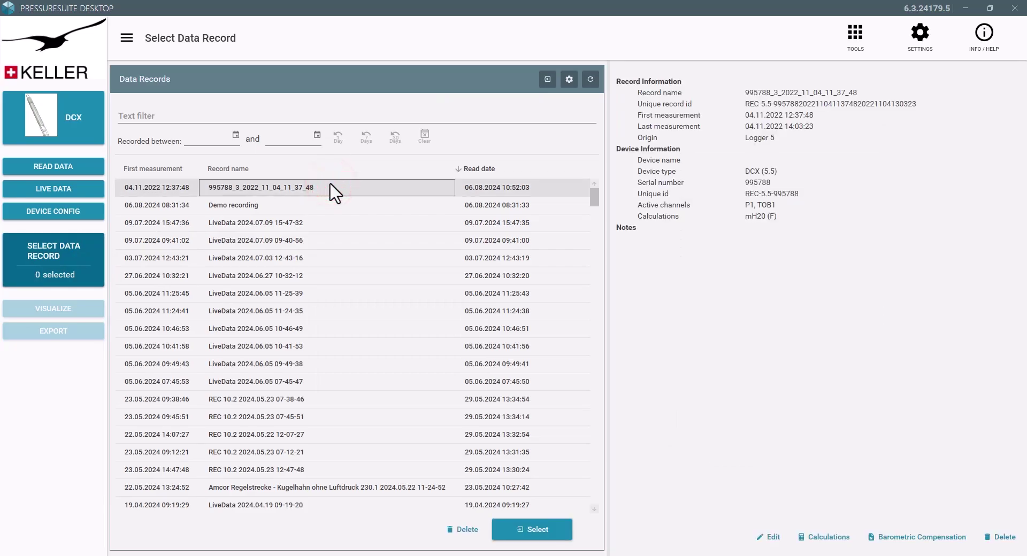
double_click(332, 189)
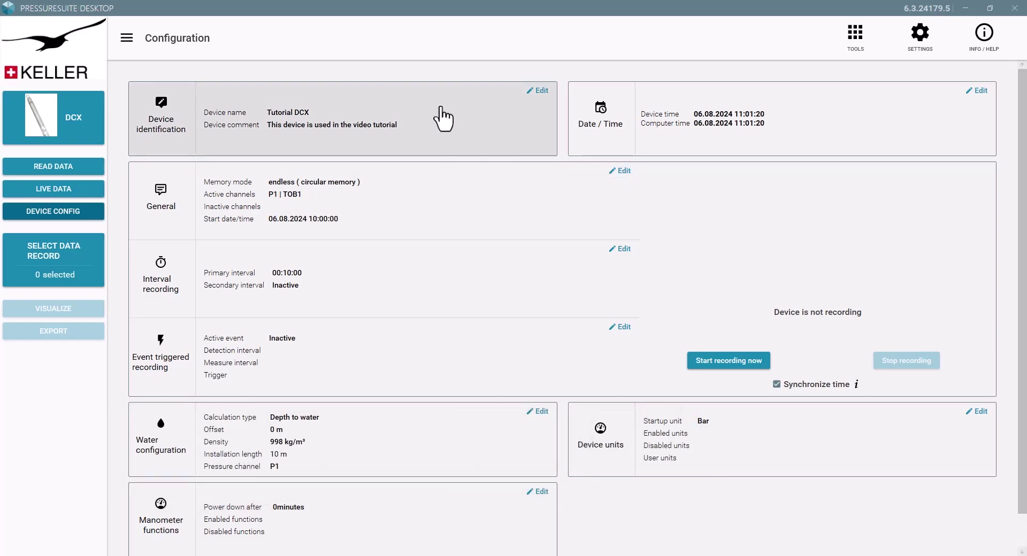
Append ' - update' to the Tutorial DCX device comment and write it to the device.
left_click(443, 119)
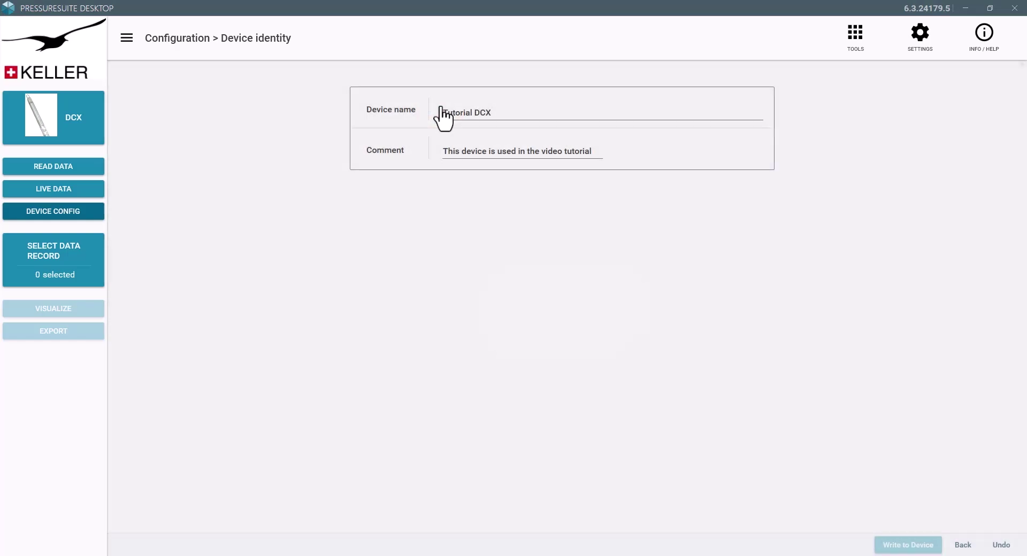
left_click(592, 150)
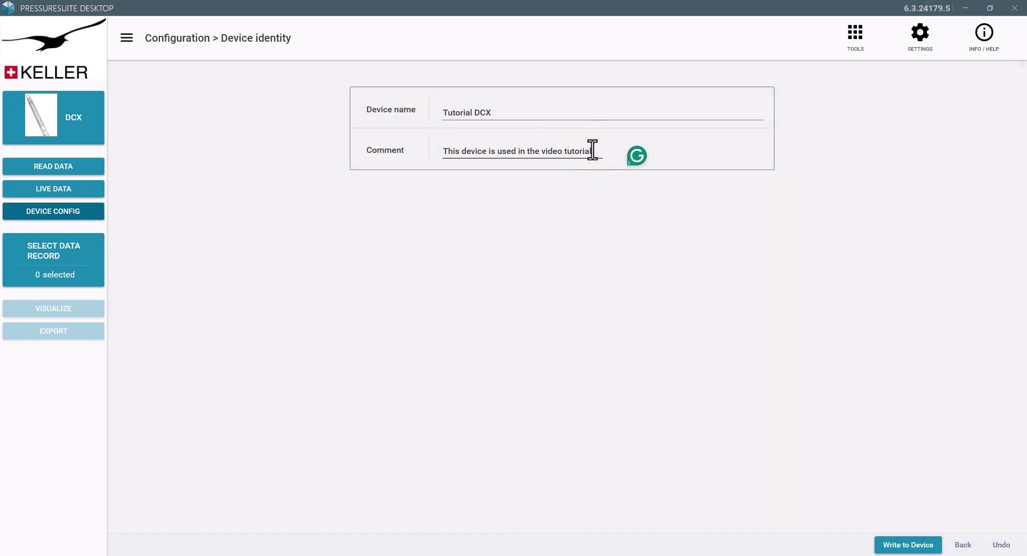
type("- update")
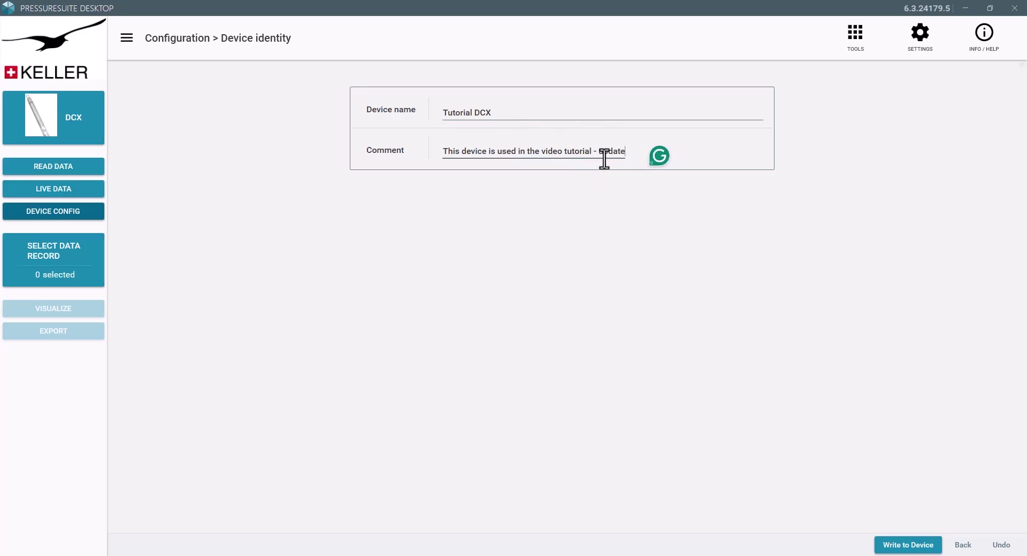
left_click(903, 543)
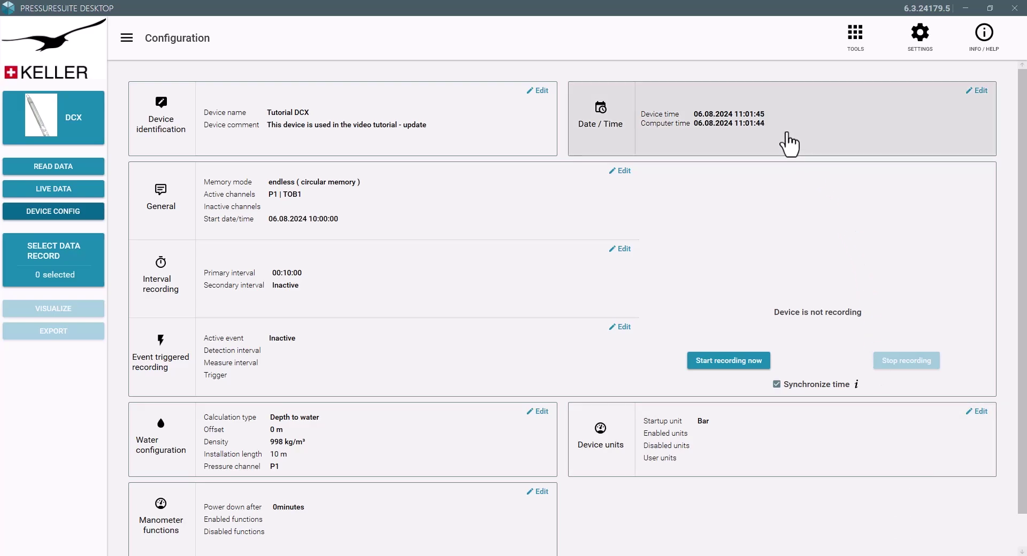
Write the Date / Time correction to the DCX so its clock matches the computer.
left_click(789, 144)
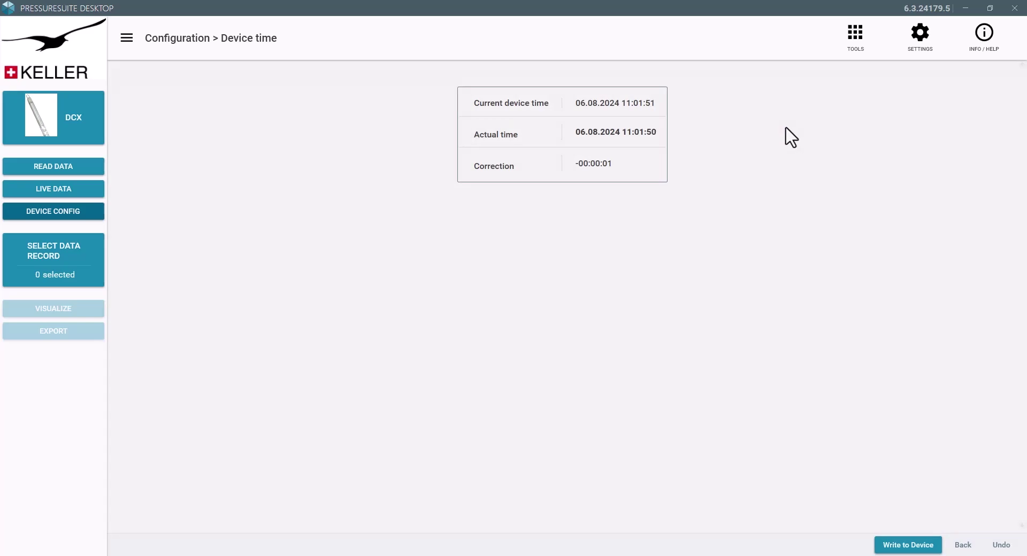
left_click(905, 545)
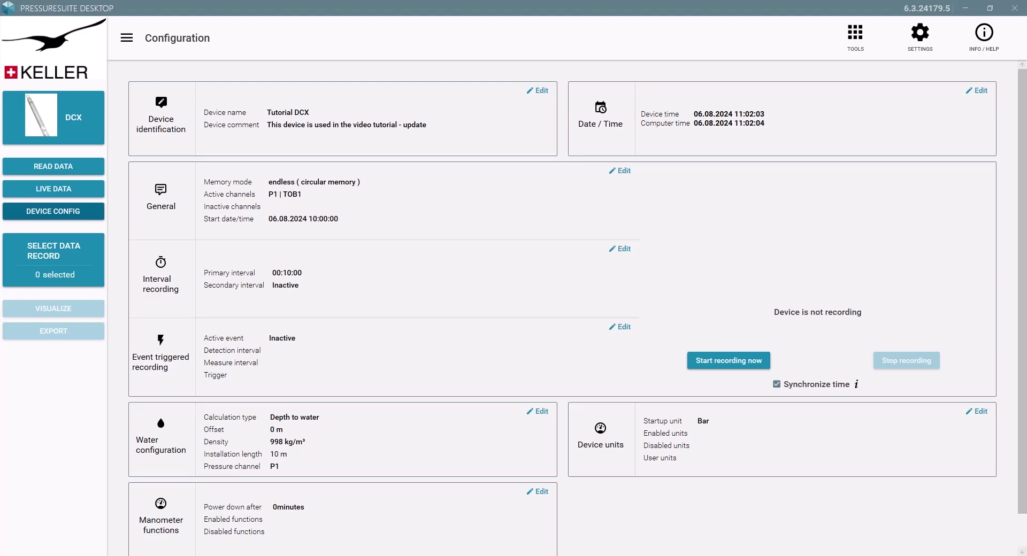
Set General recording to start measuring at 07.08.2024 10:00:00 and write it to the device.
left_click(425, 211)
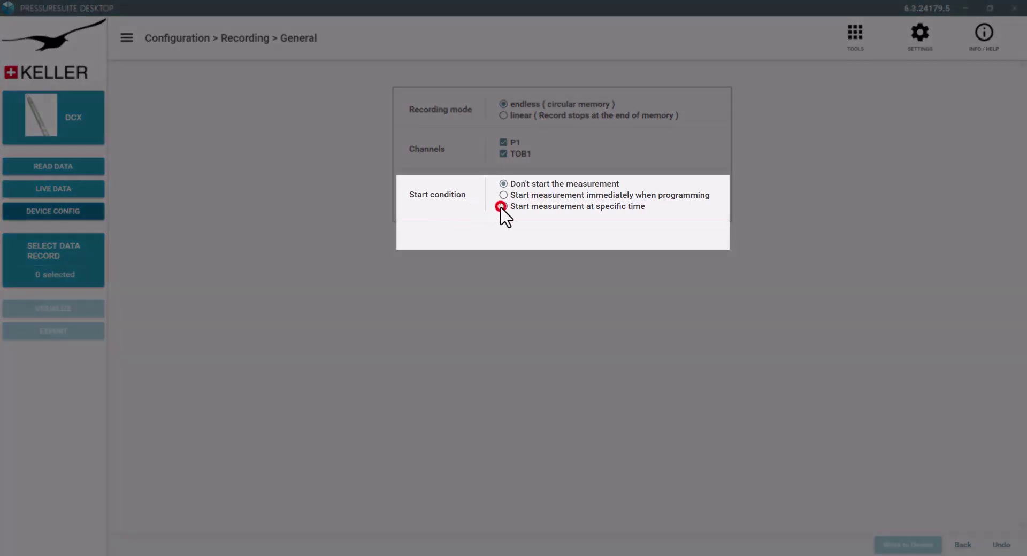
left_click(501, 207)
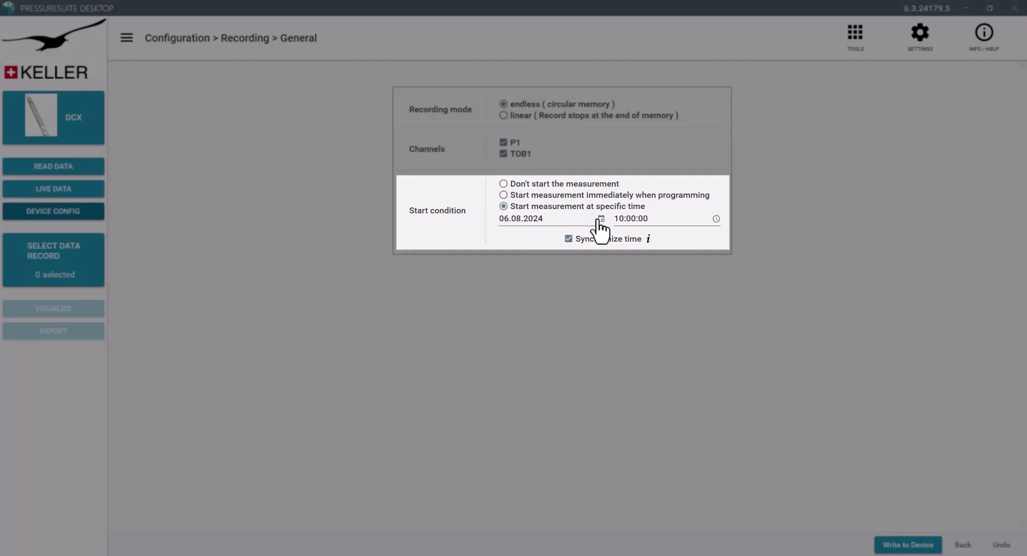
left_click(601, 218)
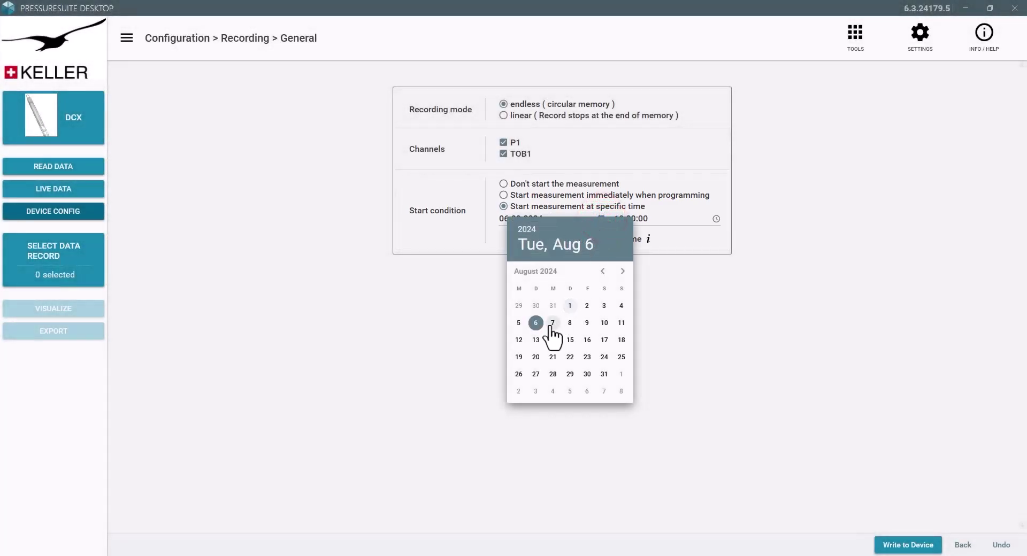
left_click(552, 322)
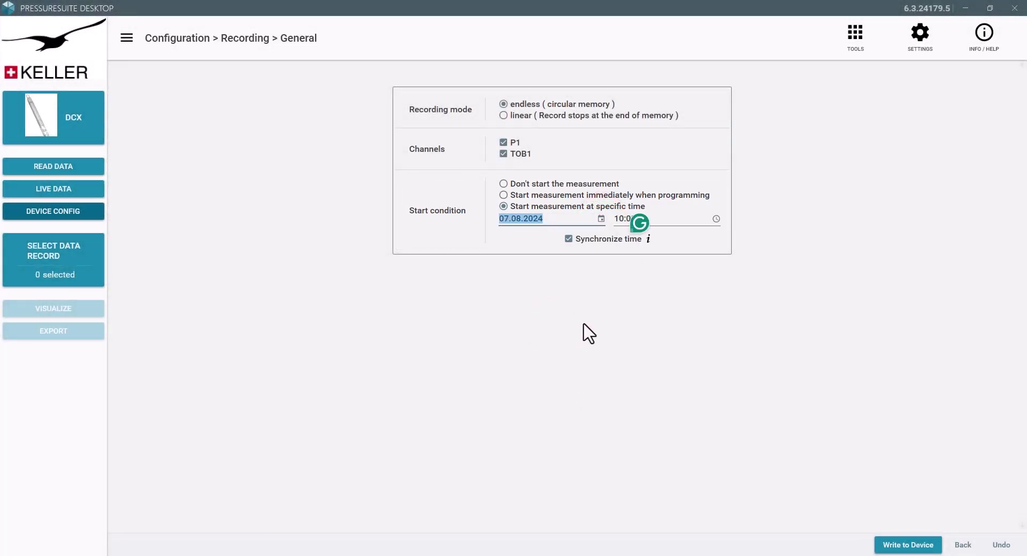
left_click(588, 333)
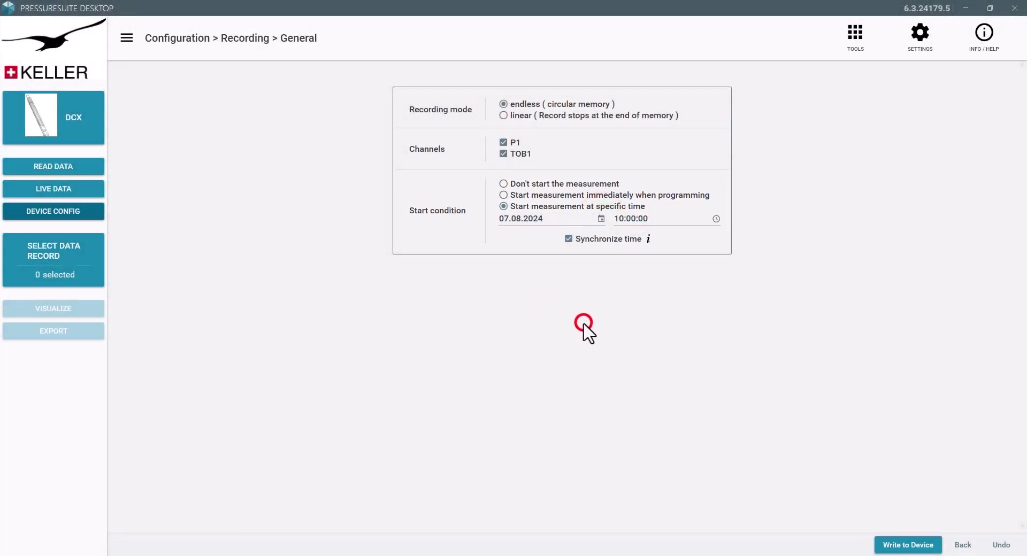
left_click(906, 540)
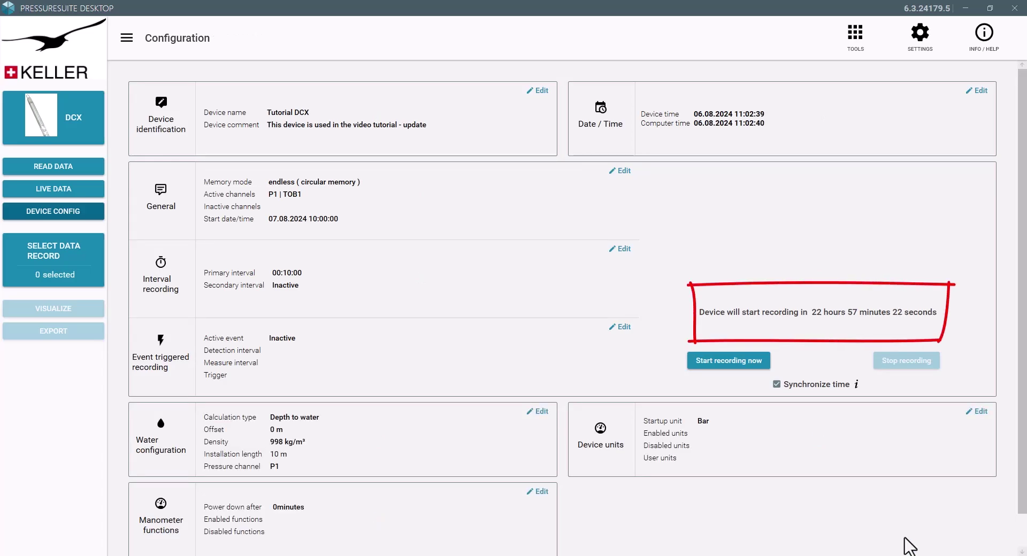
In Interval recording, change the primary interval to 1 minute, then back to 10 minutes.
left_click(472, 302)
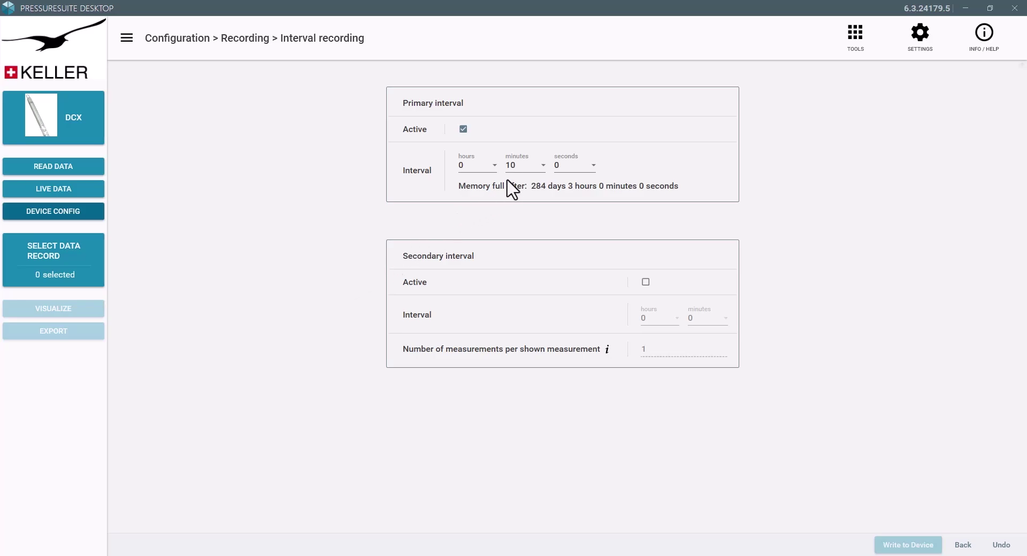
left_click(521, 167)
scroll(523, 187, "up", 3)
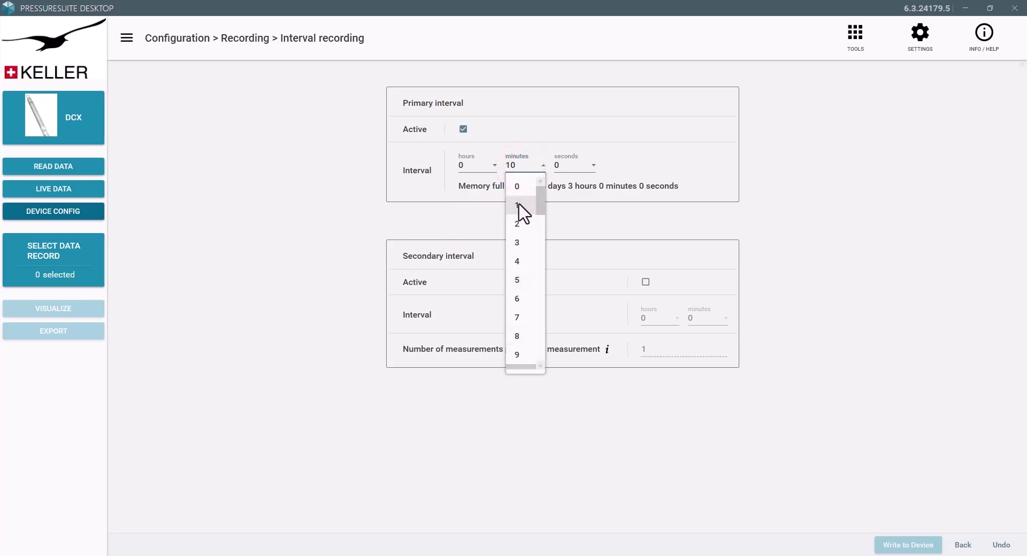
left_click(520, 208)
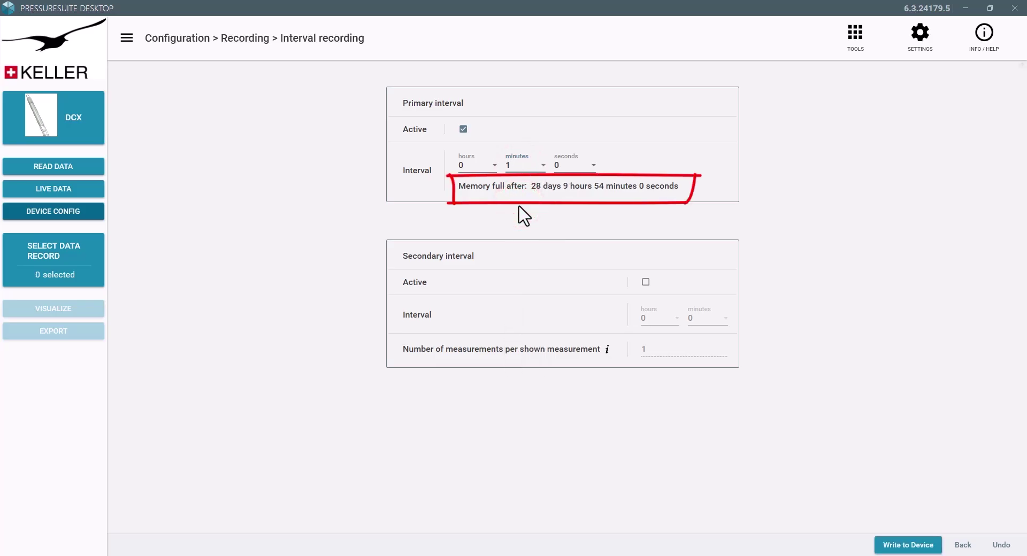
left_click(524, 163)
scroll(534, 368, "down", 1)
left_click(519, 342)
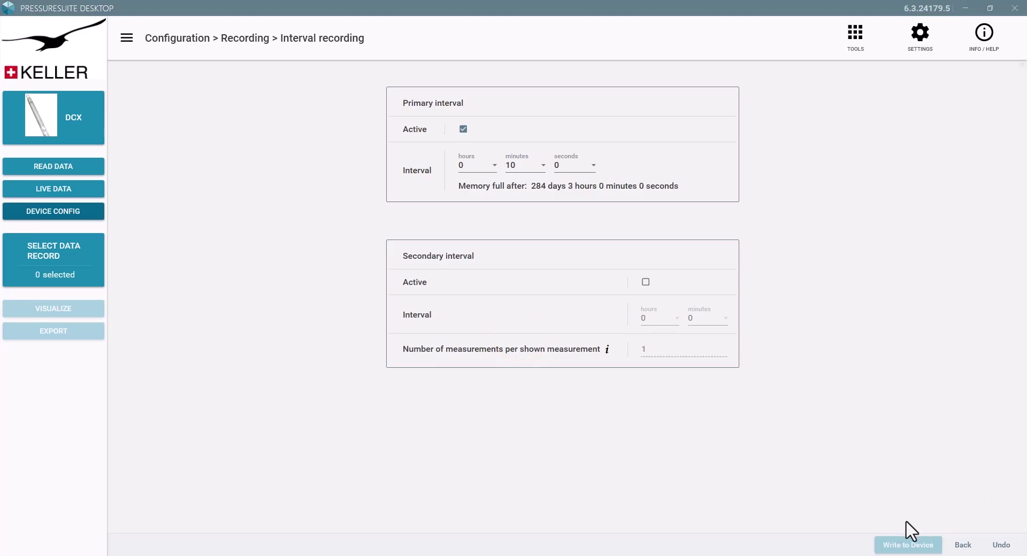
Activate an 8-minute secondary interval, deactivate the primary, and set 5 measurements per shown measurement.
left_click(646, 282)
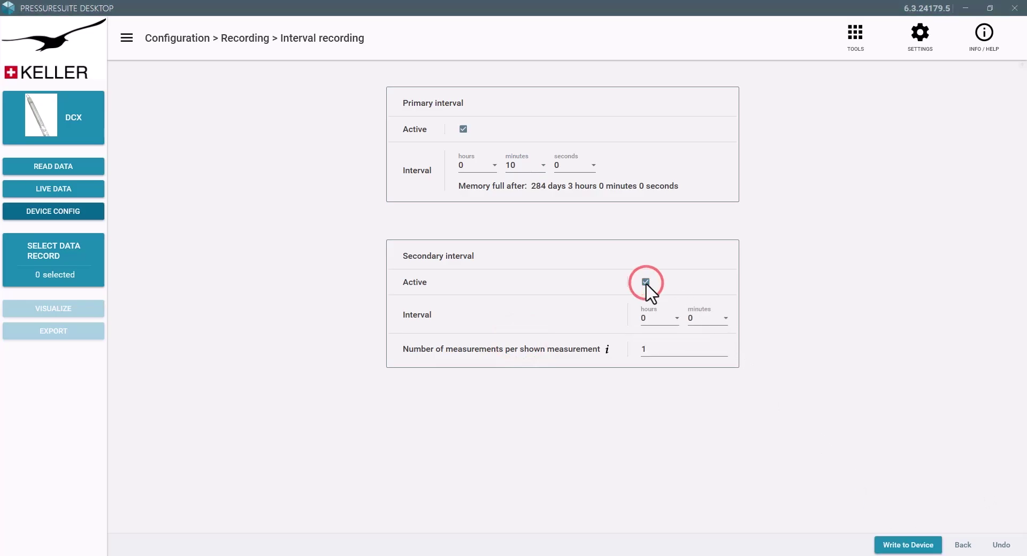
left_click(704, 319)
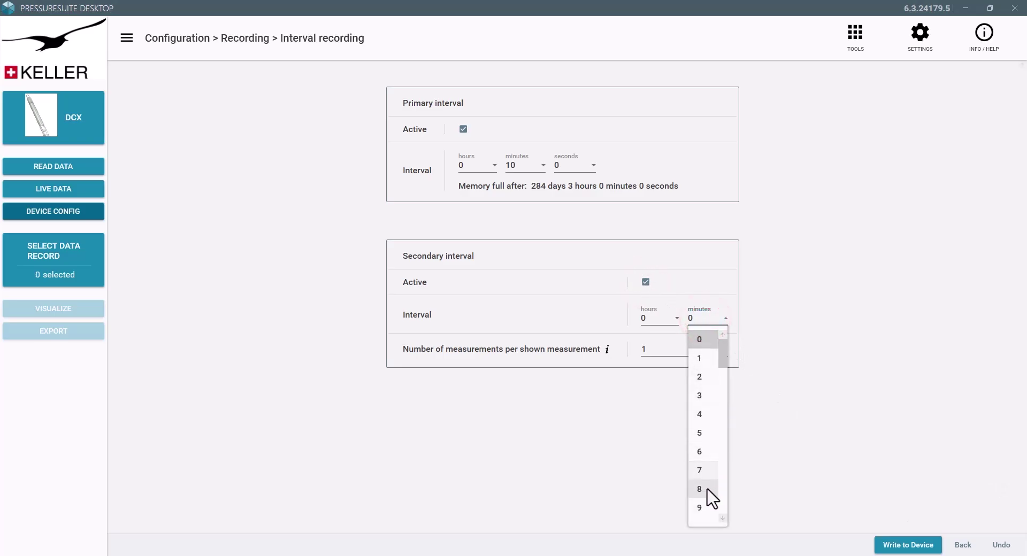
left_click(705, 488)
left_click(463, 128)
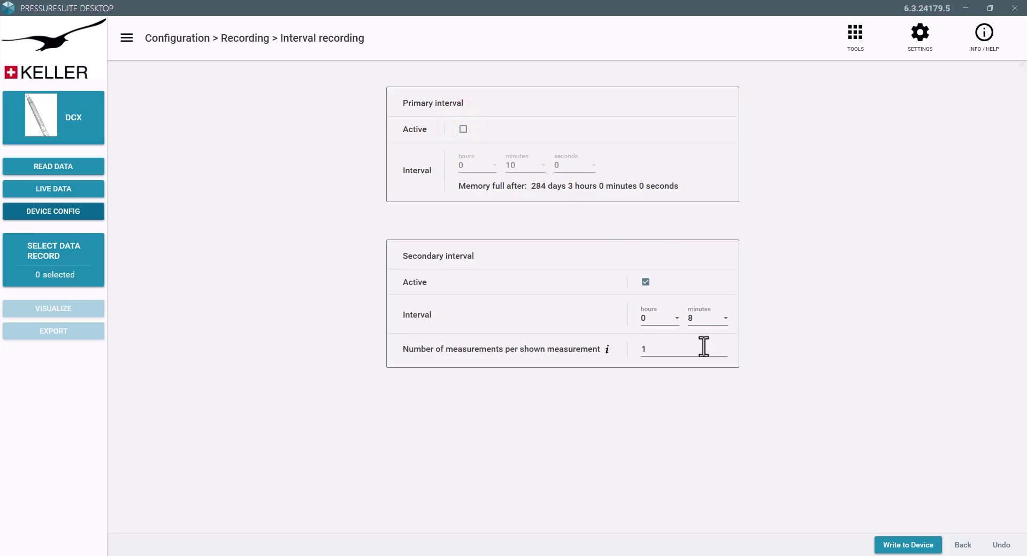
left_click(676, 348)
key("BackSpace")
type("5")
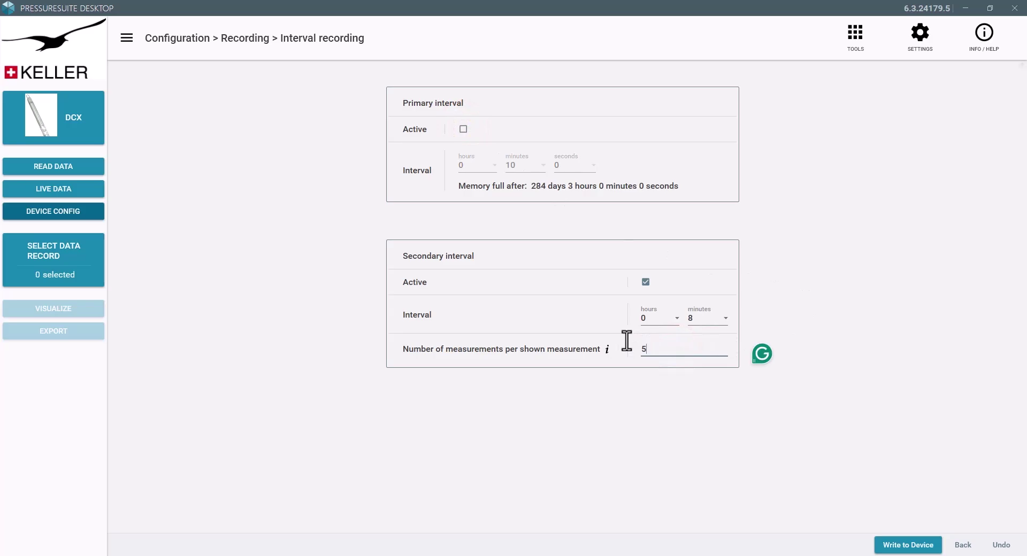
left_click(837, 417)
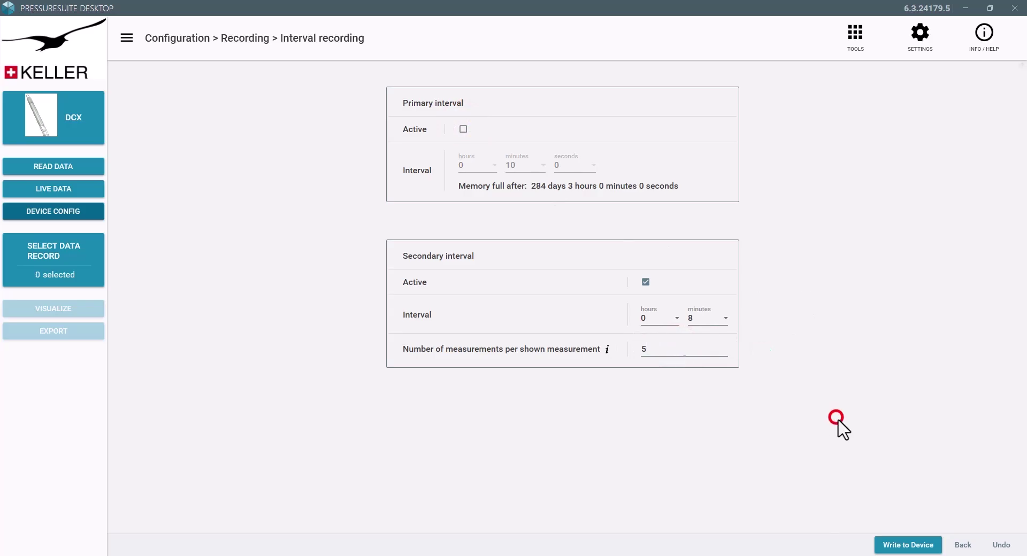
Write the interval settings, start recording immediately, and show the Water configuration settings.
left_click(926, 545)
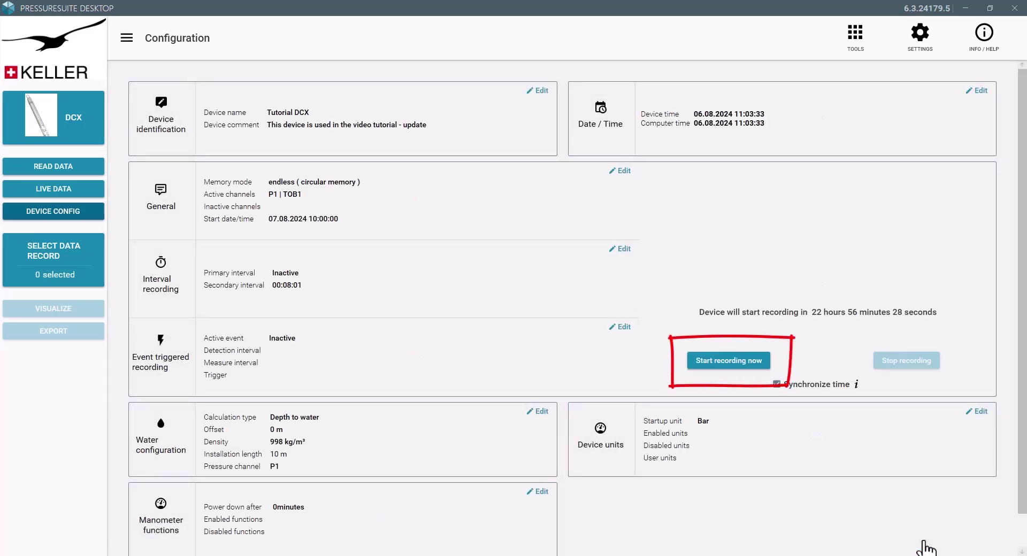
left_click(749, 361)
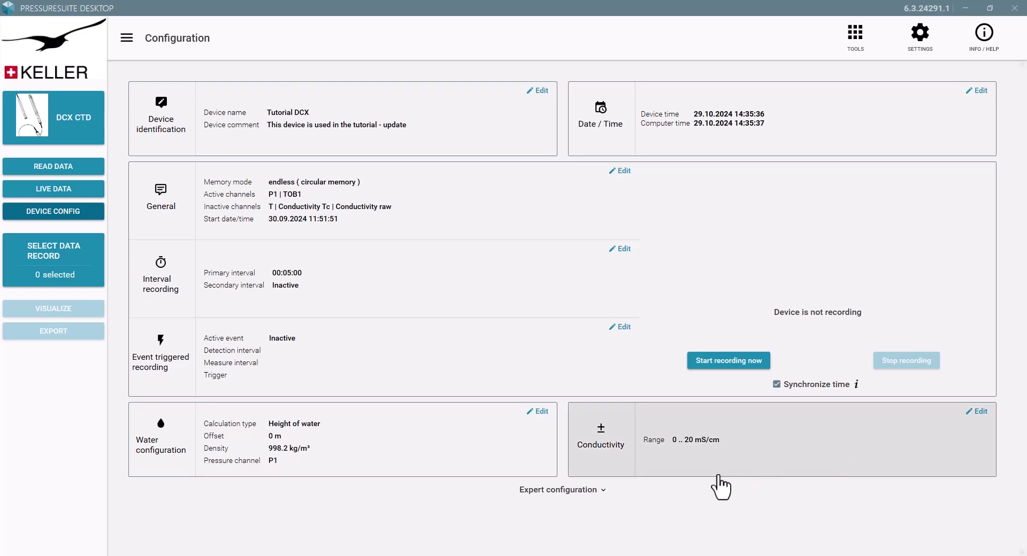
left_click(343, 473)
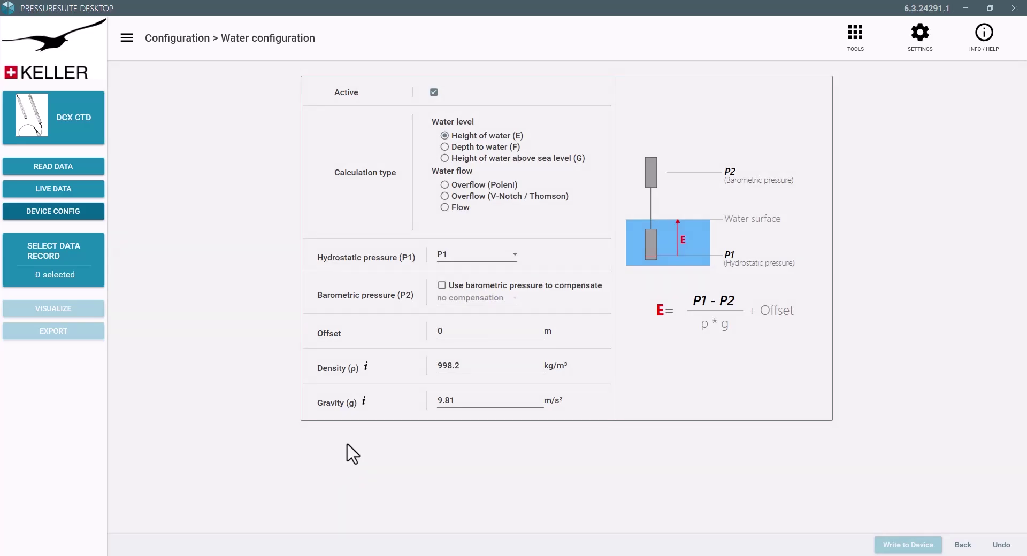
Switch the water calculation to height of water above sea level and measure the 9.88 m installation length.
left_click(444, 147)
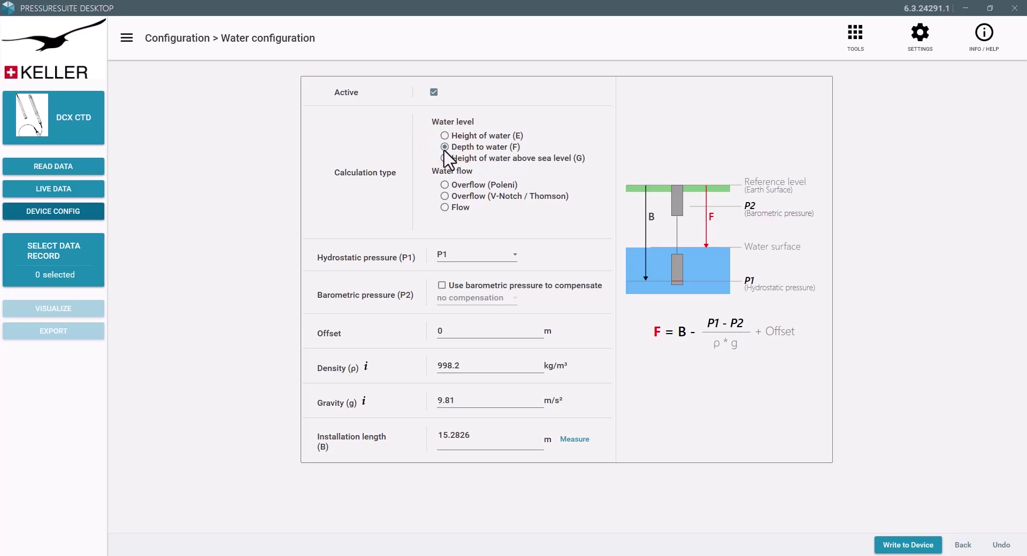
left_click(444, 158)
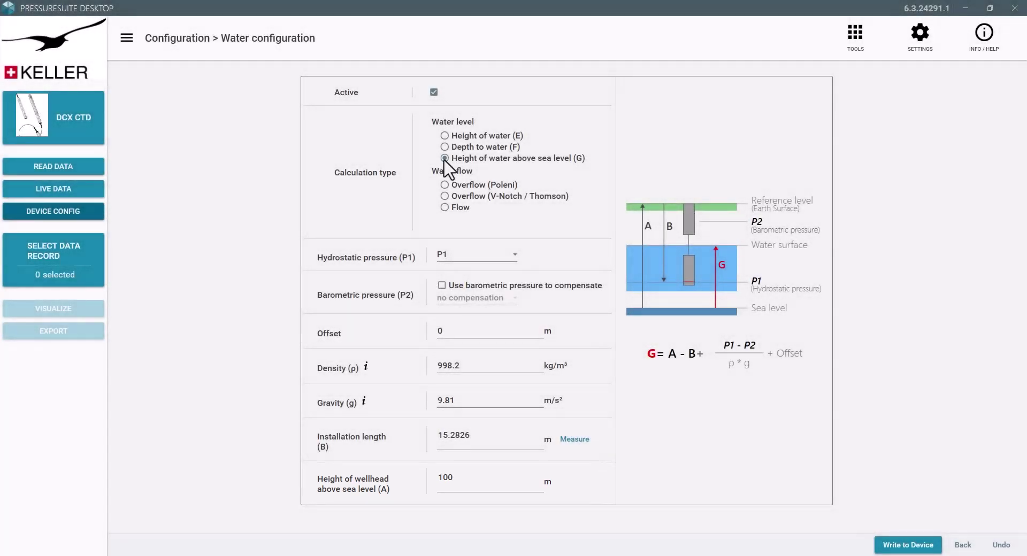
left_click(571, 448)
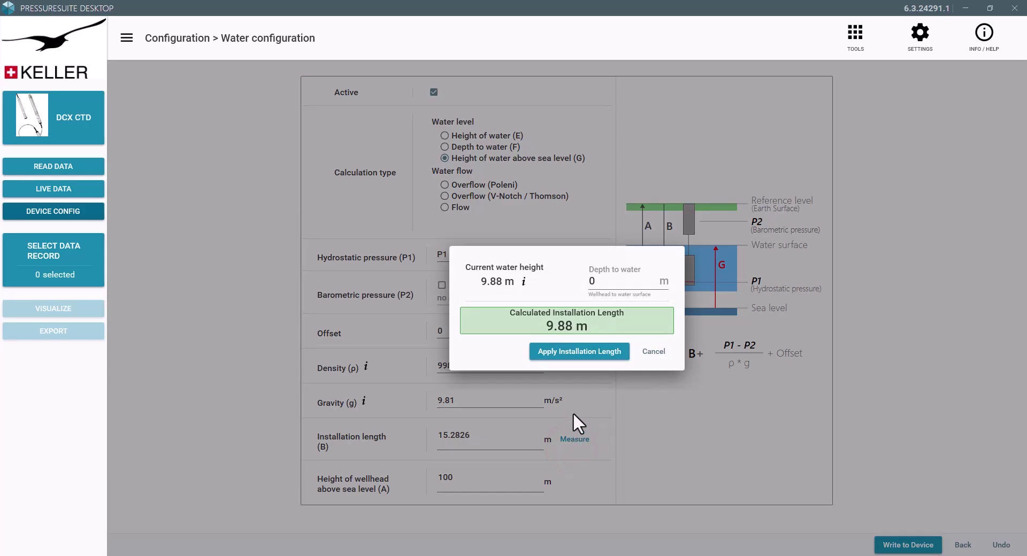
Enter a depth to water of 5.3, apply the 15.182502 m installation length, and write it to the device.
left_click(597, 277)
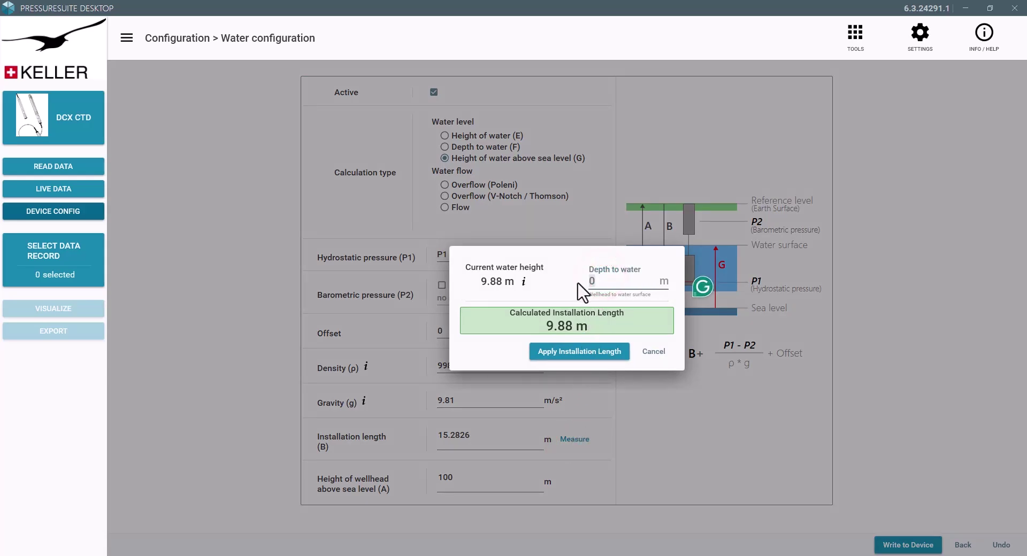
type("5.3")
left_click(591, 357)
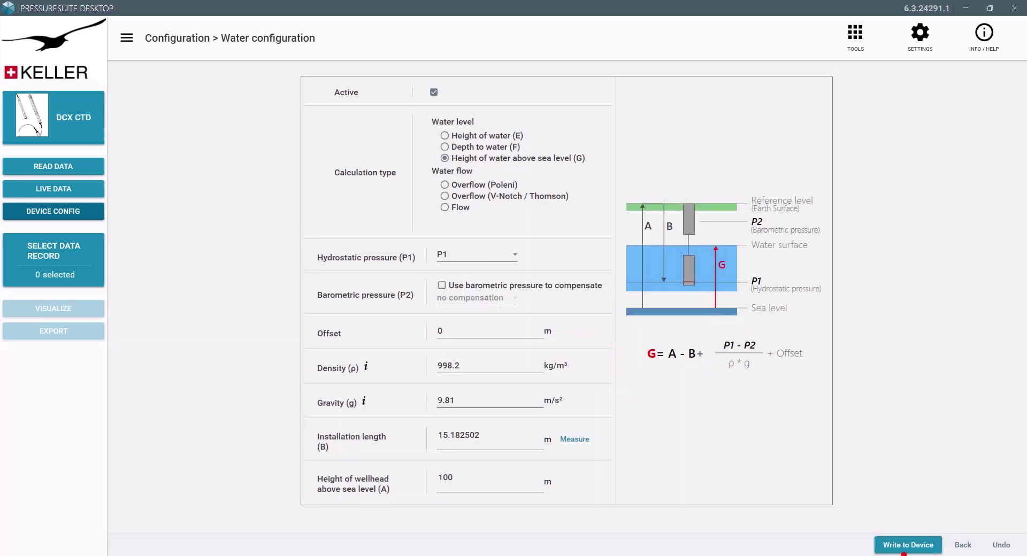
left_click(907, 545)
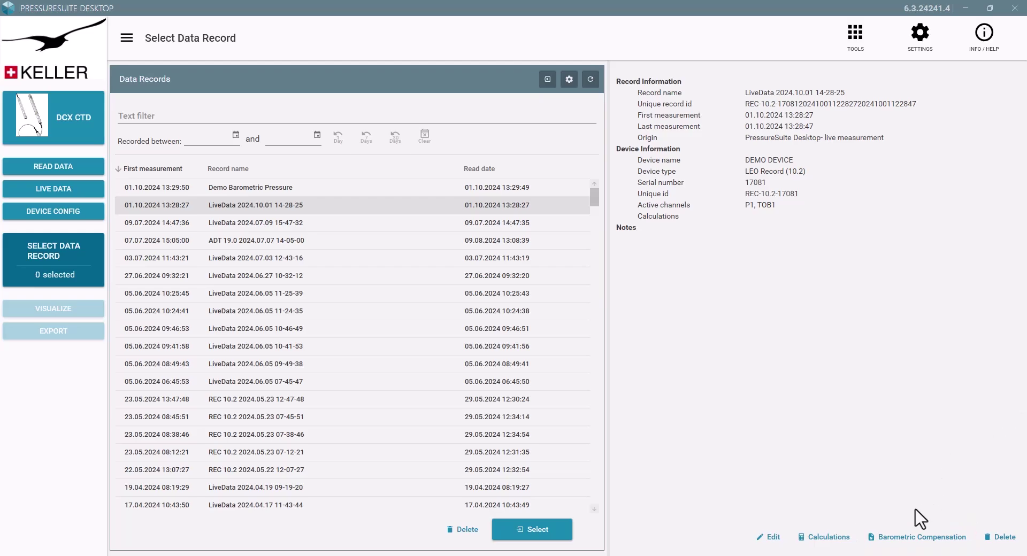
Filter measurements by 'Baro' and pair LiveData 2024.10.01 14-28-25 with Demo Barometric Pressure for compensation.
left_click(891, 538)
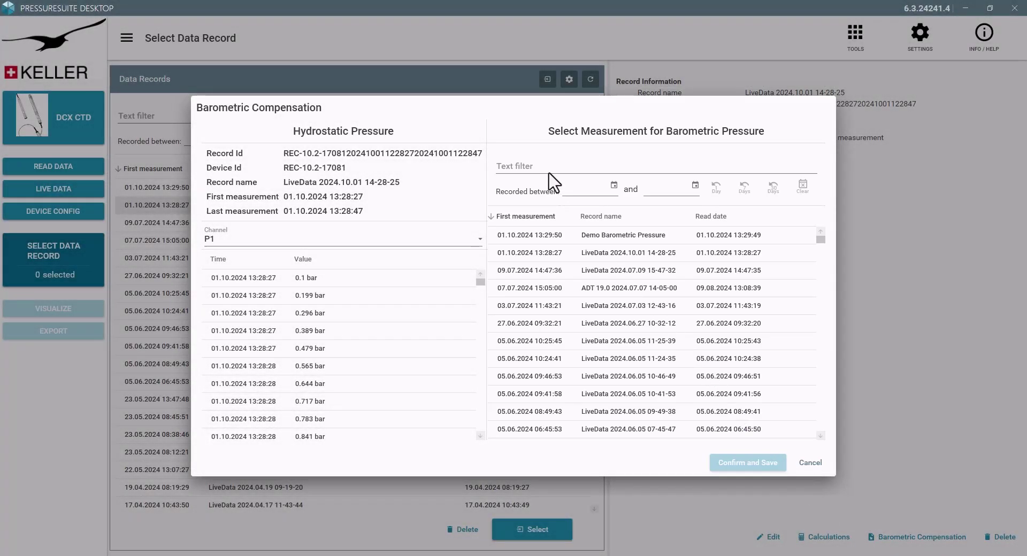
left_click(548, 170)
type("Baro")
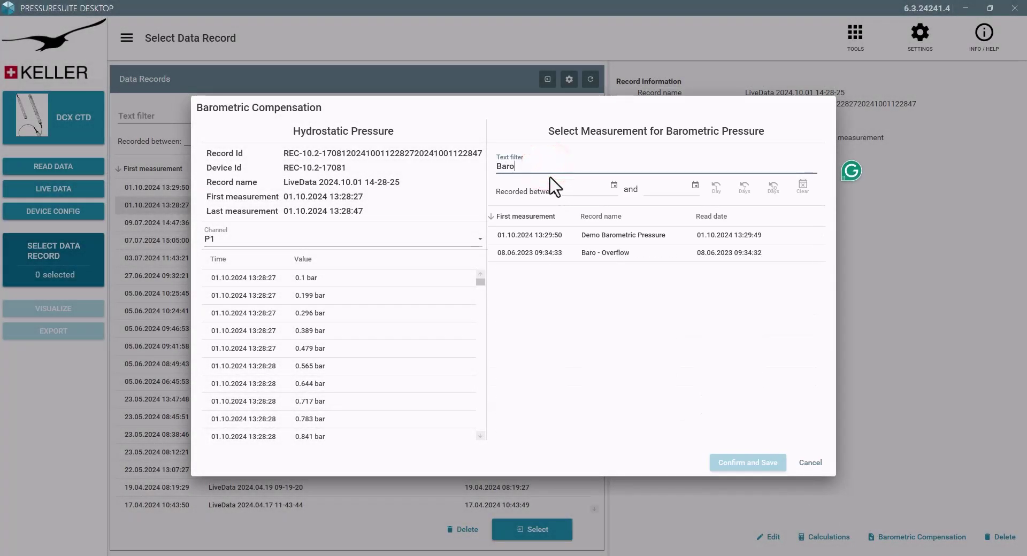
left_click(574, 238)
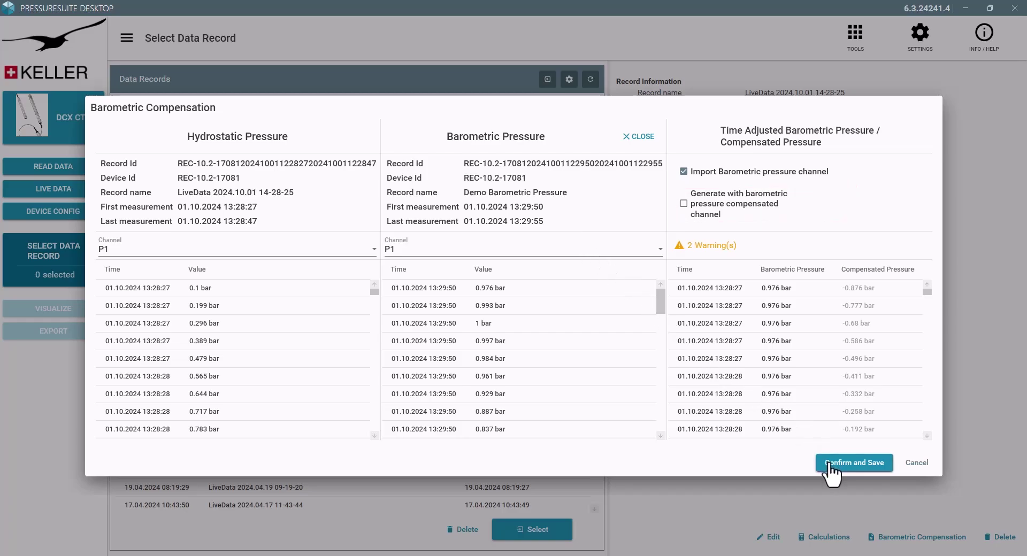
Save the barometric compensation, then select and chart the compensated LiveData 2024.10.01 record.
left_click(828, 463)
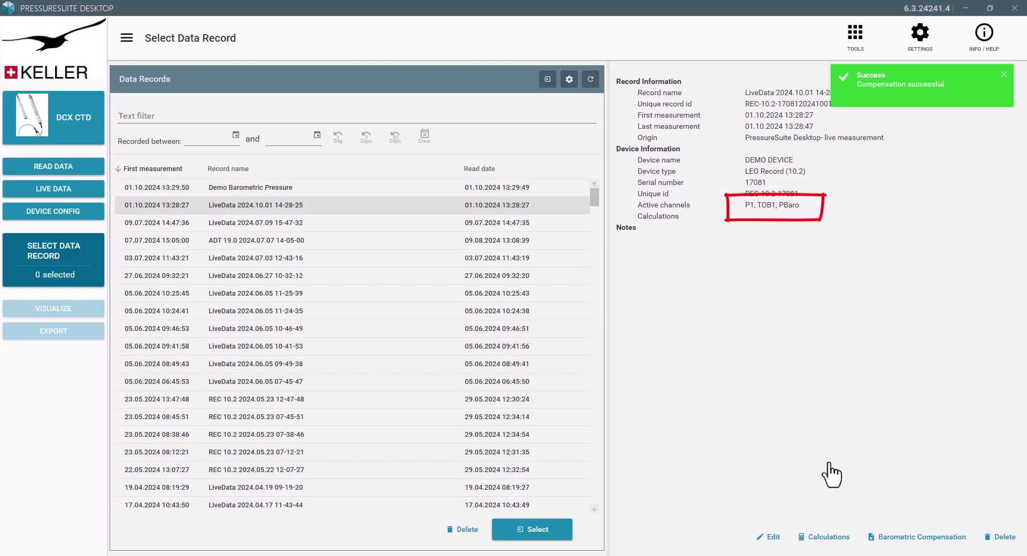
left_click(411, 208)
left_click(411, 207)
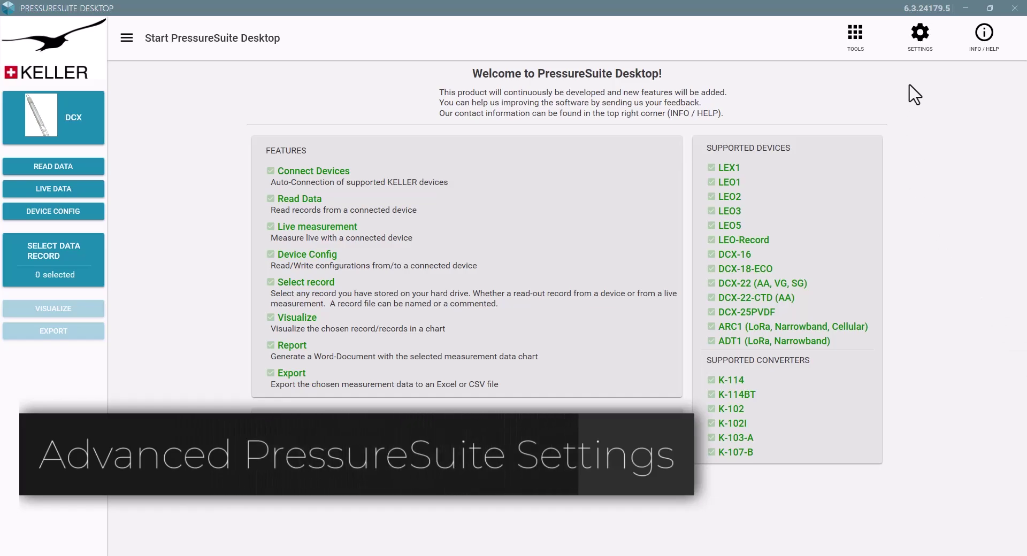
Open the SETTINGS page and expand its Advanced settings section further down.
left_click(912, 53)
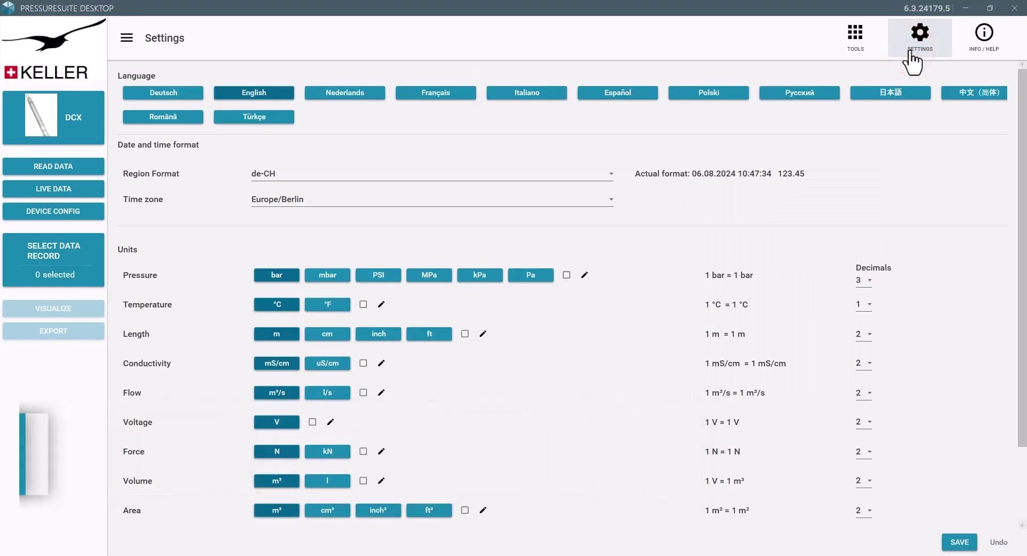
scroll(786, 165, "down", 2)
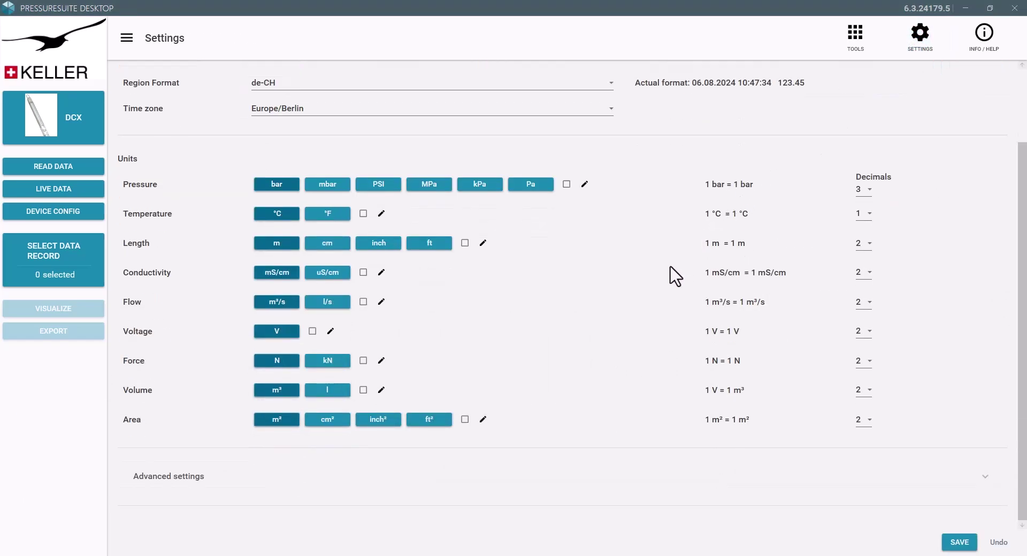
left_click(245, 483)
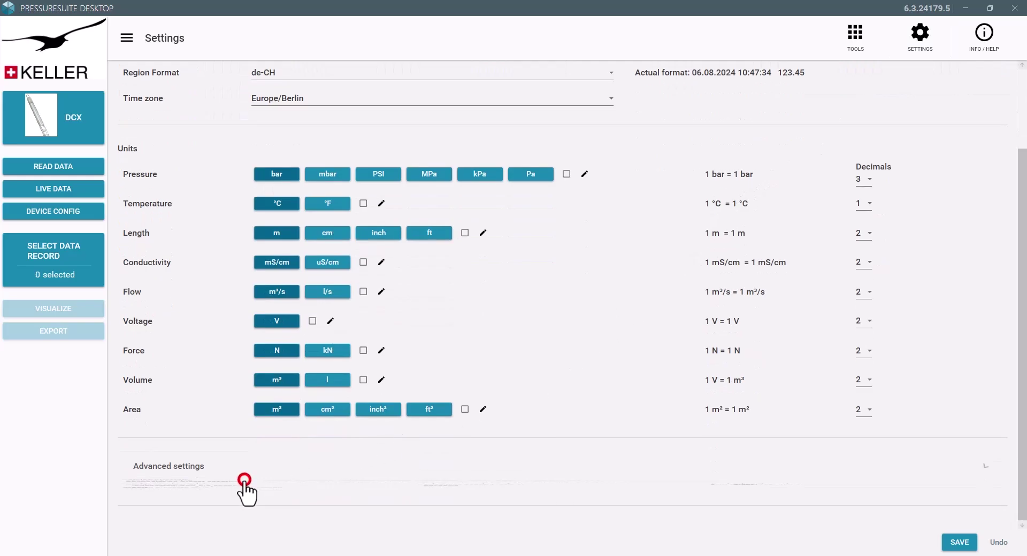
scroll(250, 490, "down", 5)
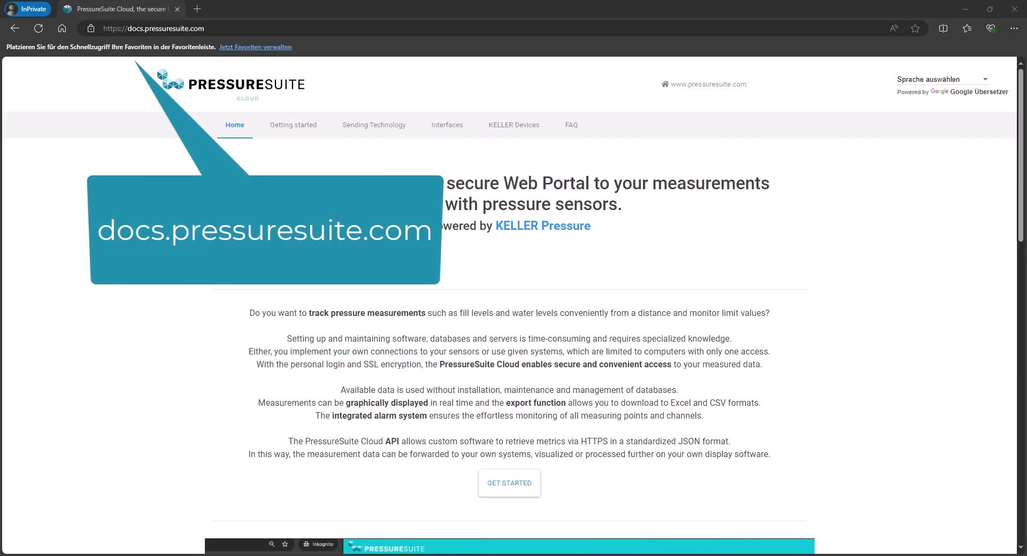
Browse the Interfaces, PressureSuite Desktop, FAQ and Roadmap docs pages, then show the app's Info / Help page.
left_click(449, 135)
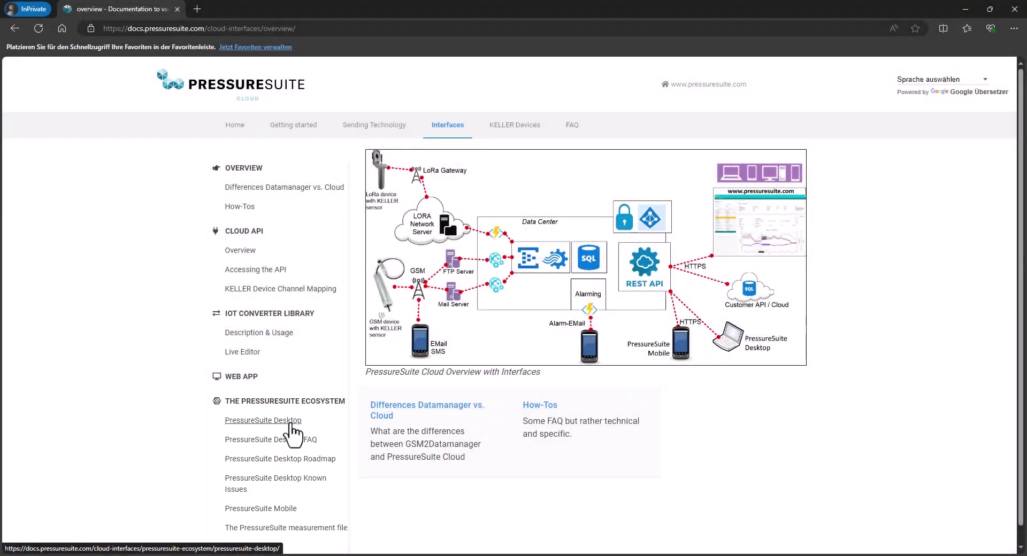
left_click(290, 424)
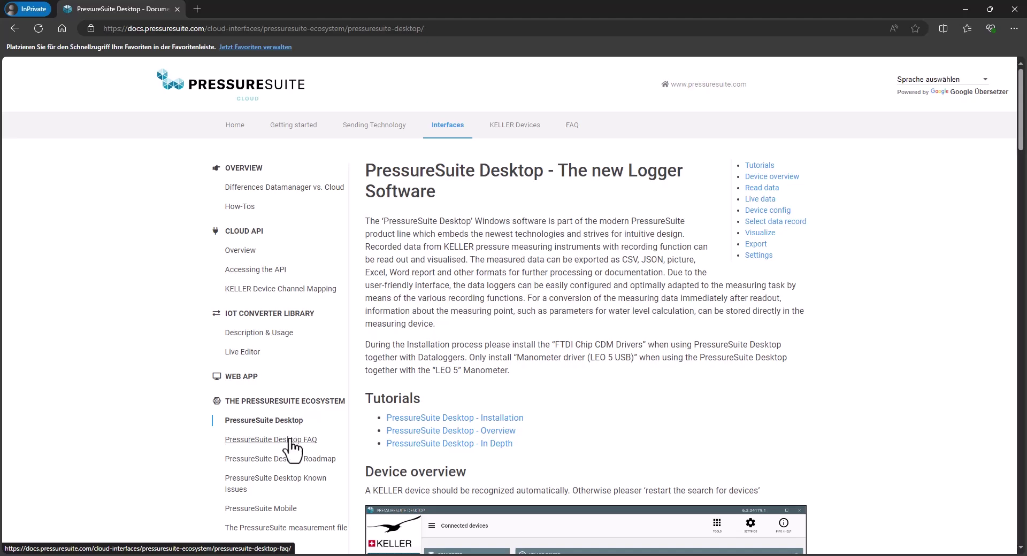
left_click(292, 441)
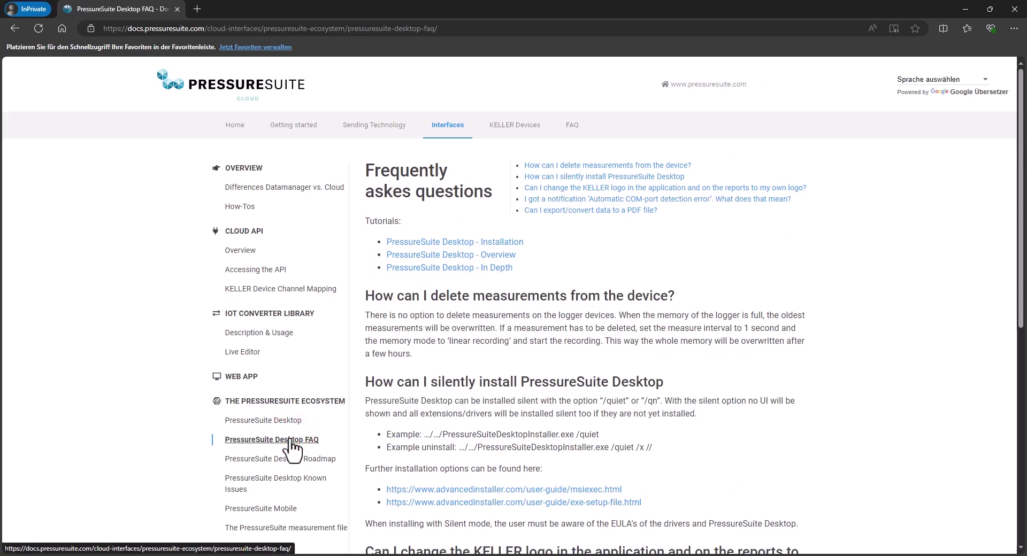
left_click(293, 460)
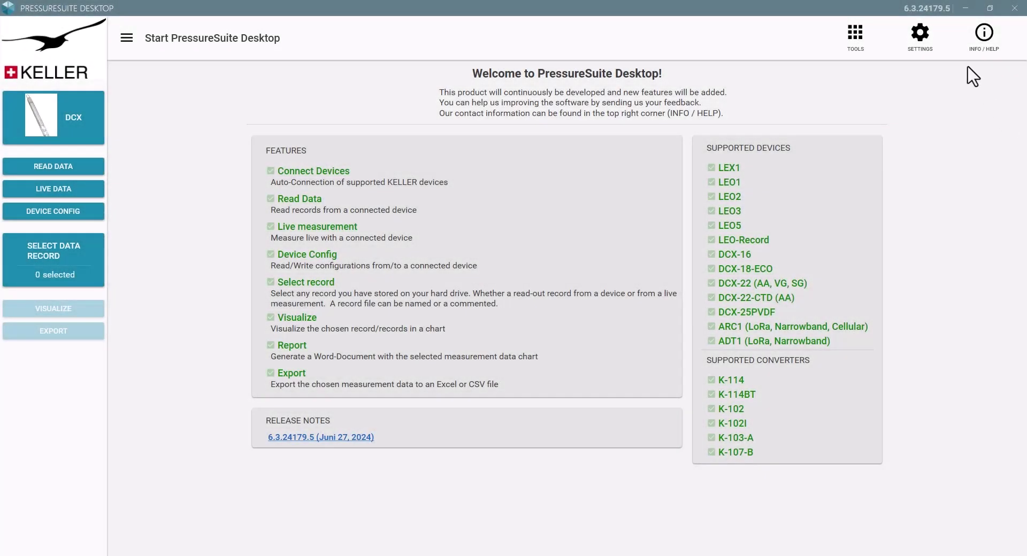
left_click(970, 53)
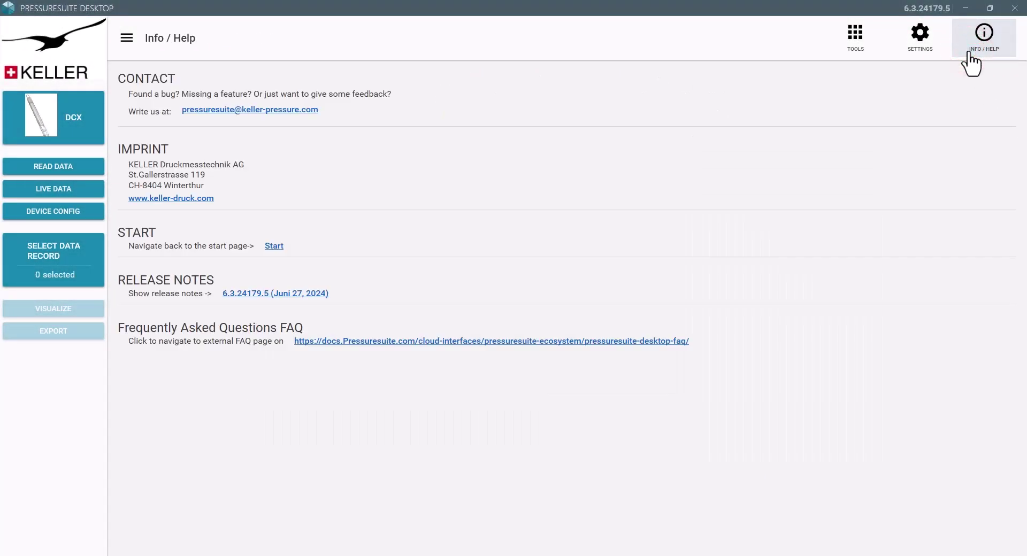